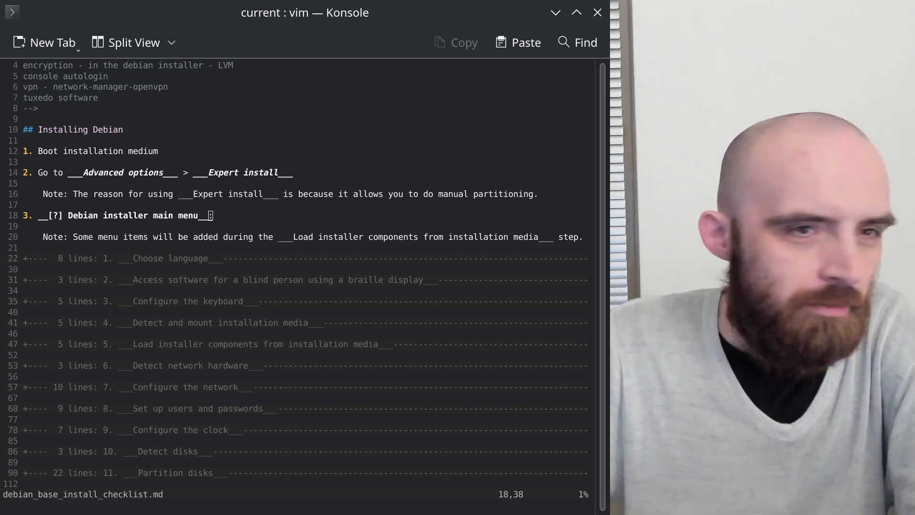
click(201, 119)
scroll(201, 120, up, 1)
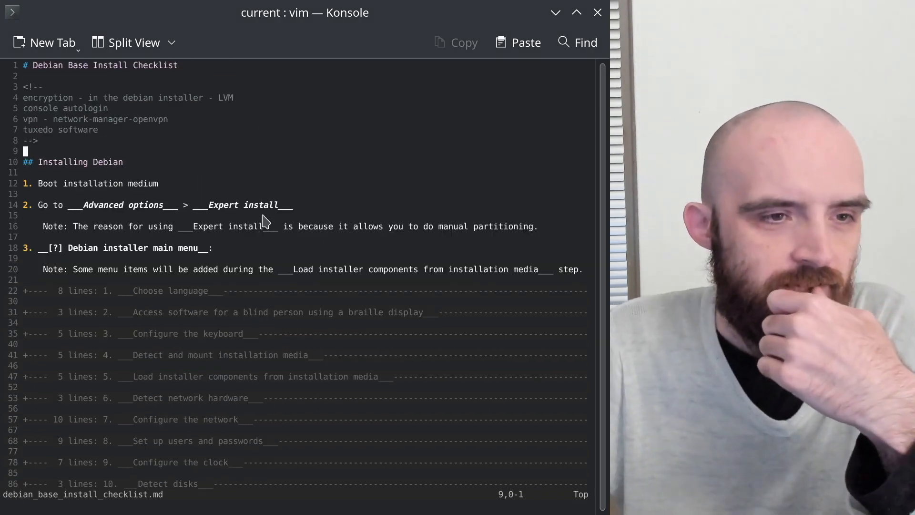
click(226, 255)
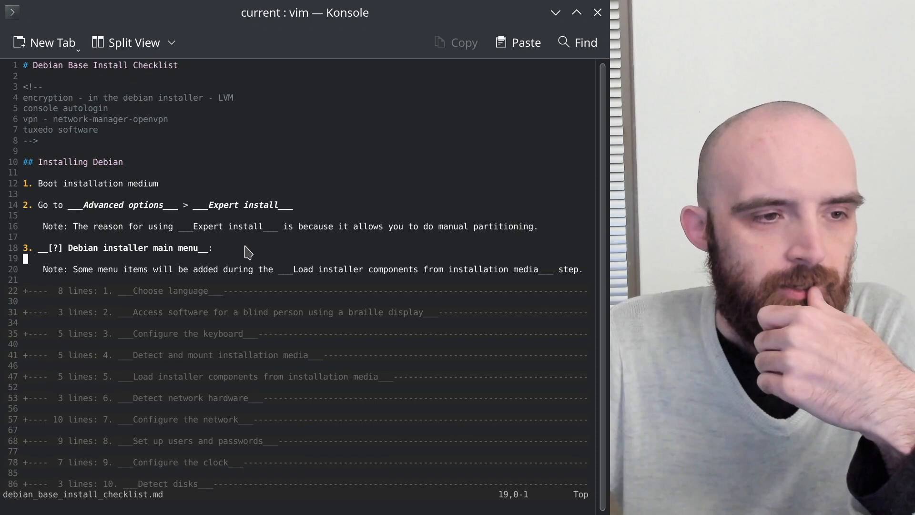
click(244, 248)
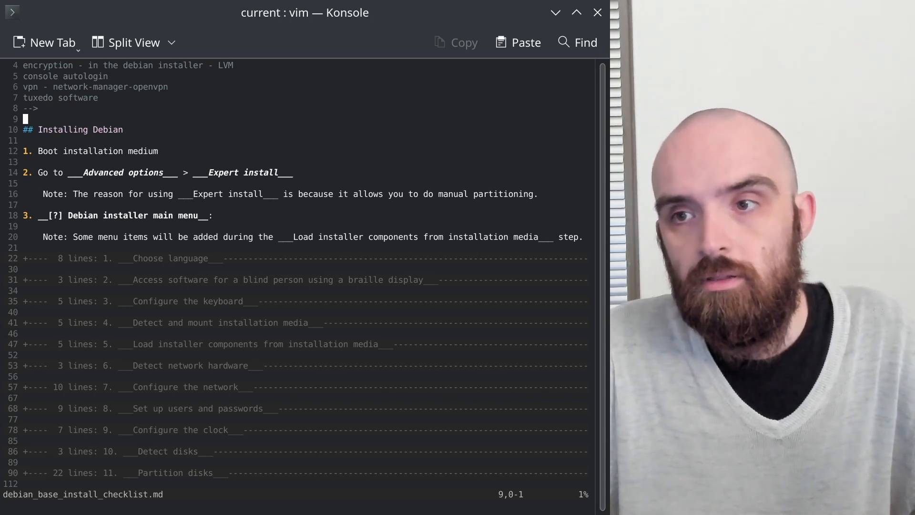
- Switch to VirtualBox Manager and position its window fully in view over the checklist
drag(914, 115, 451, 88)
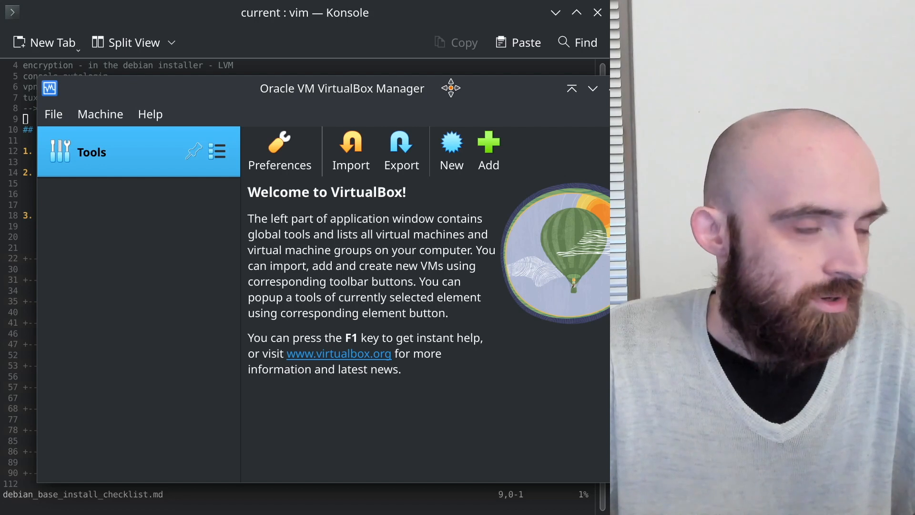
drag(451, 88, 411, 68)
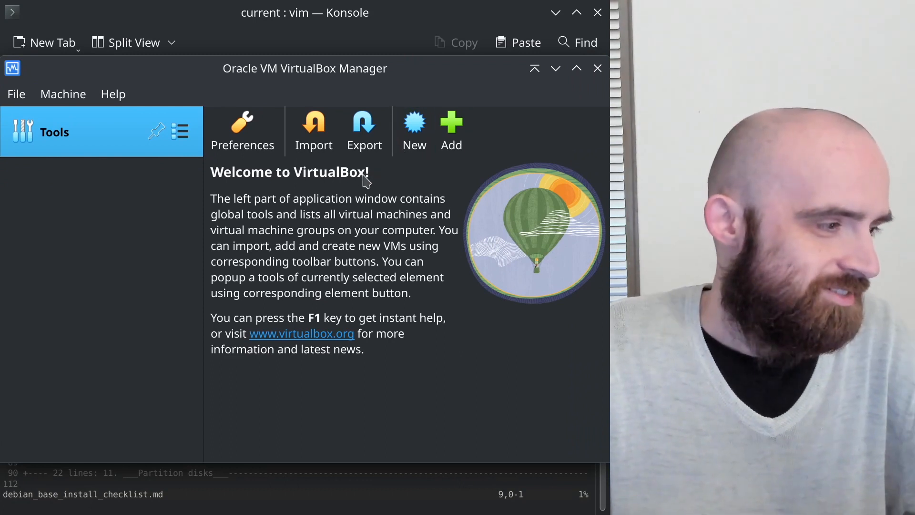
drag(435, 69, 436, 48)
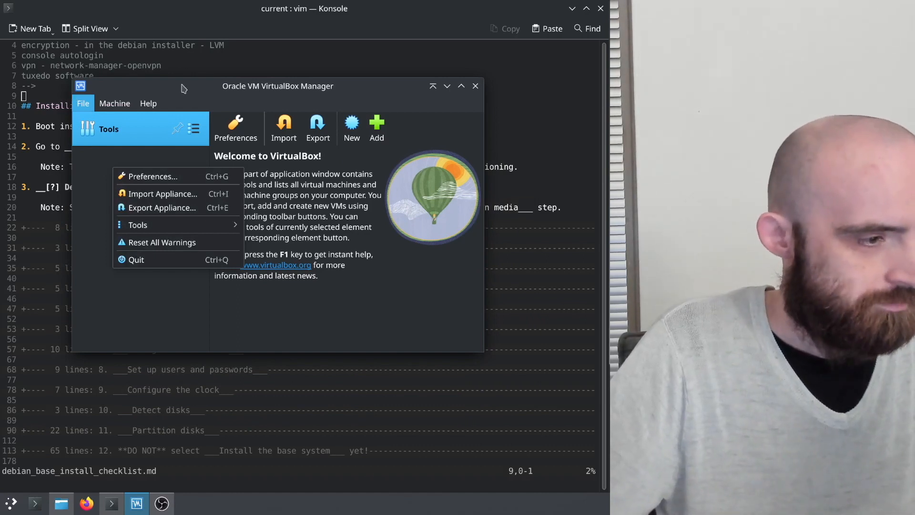
click(150, 156)
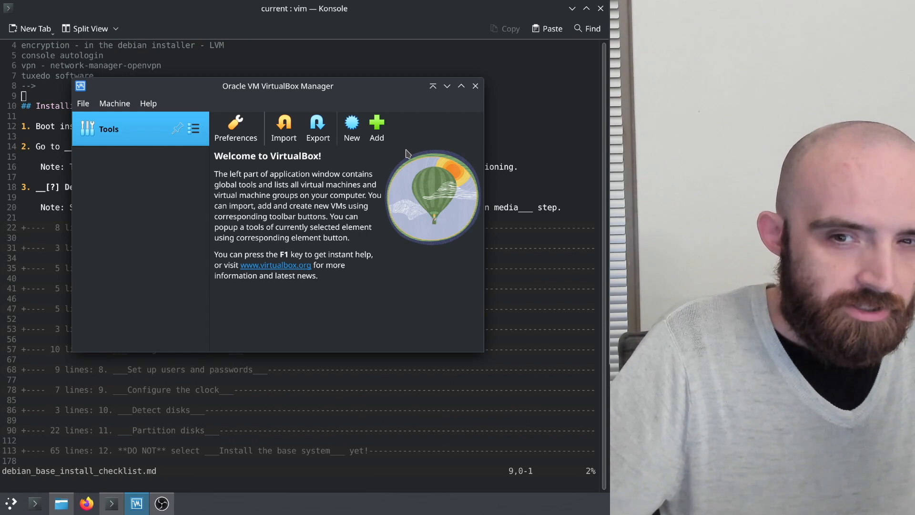
- Start creating a new virtual machine named Debian, keeping the Linux type and Debian (64-bit) version, and continue to its hardware settings
click(352, 125)
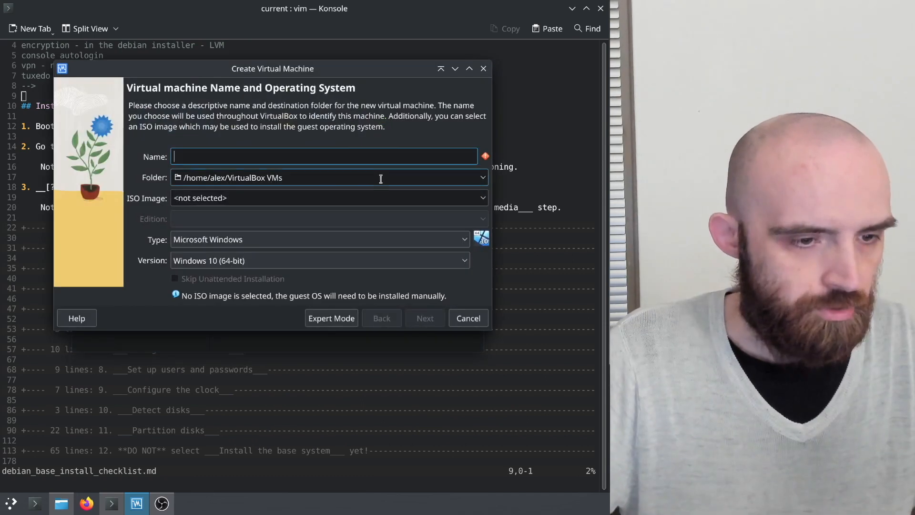
text(Debian)
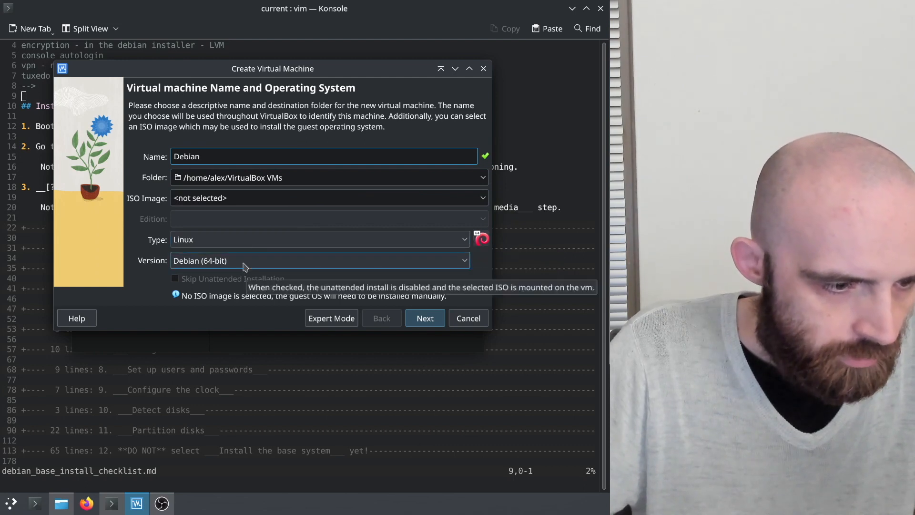
click(424, 324)
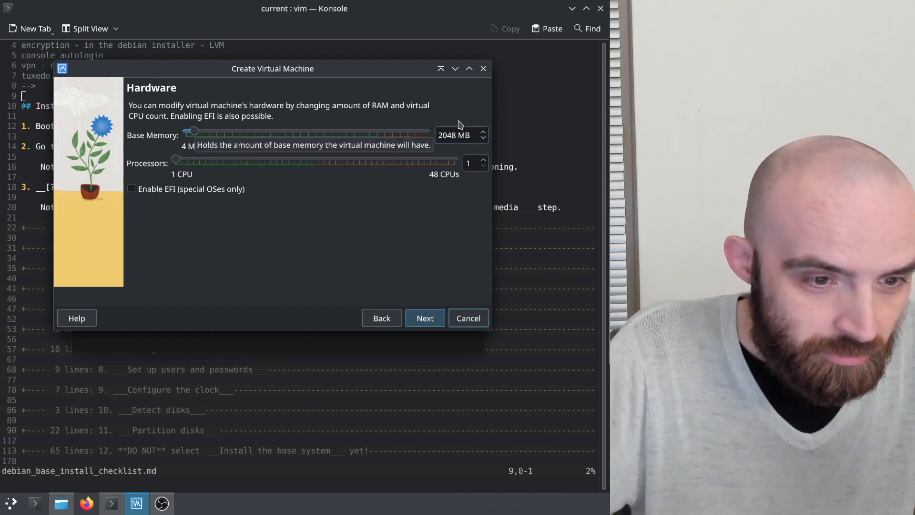
- Set the new machine's base memory to 4096 MB and its processor count to 2
double_click(447, 136)
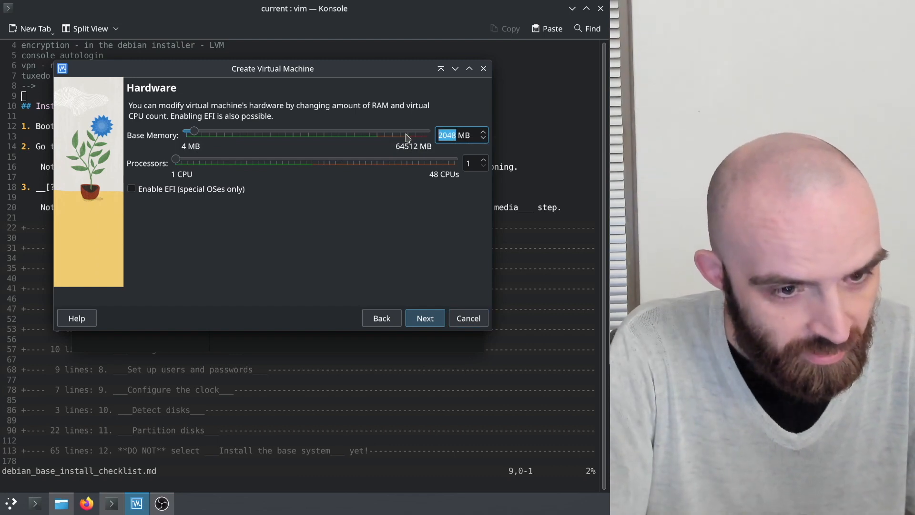
text(40)
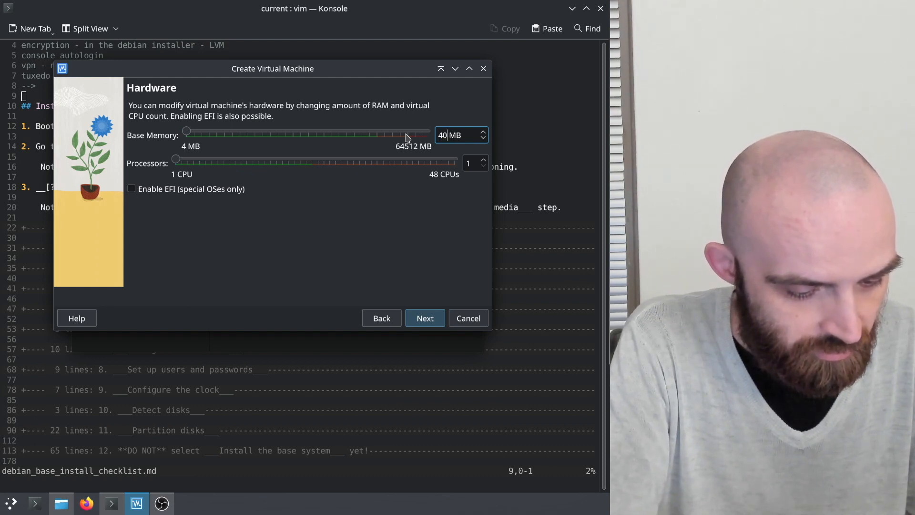
text(96)
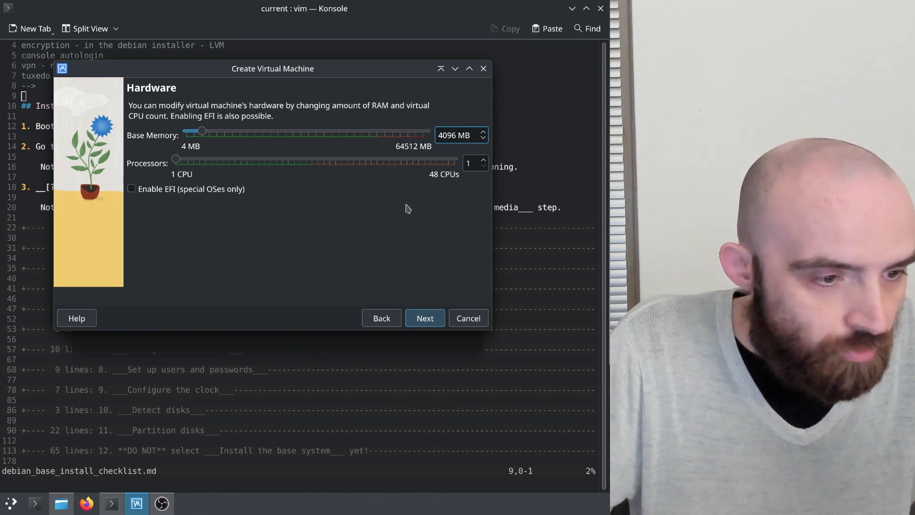
click(482, 160)
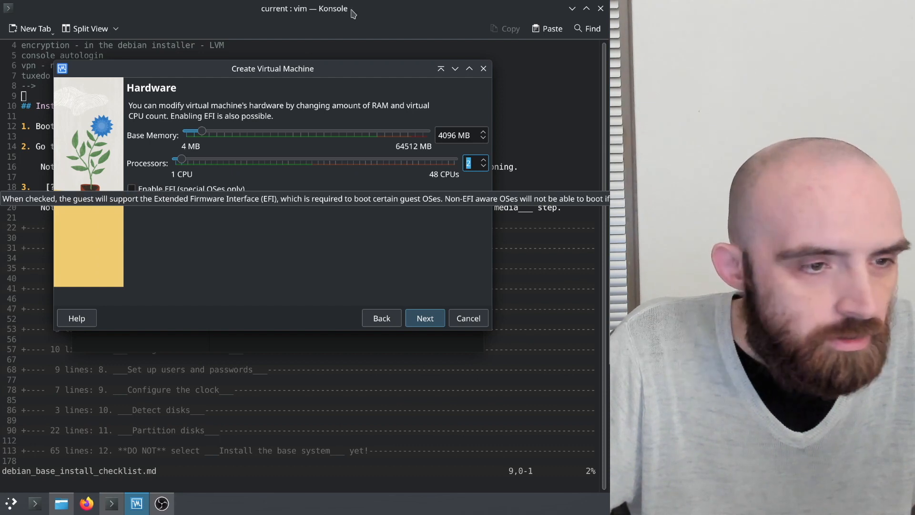
- Switch to the Debian checklist in Konsole, unfold the Partition disks section, and examine its steps for the EFI System Partition
key(alt+Tab)
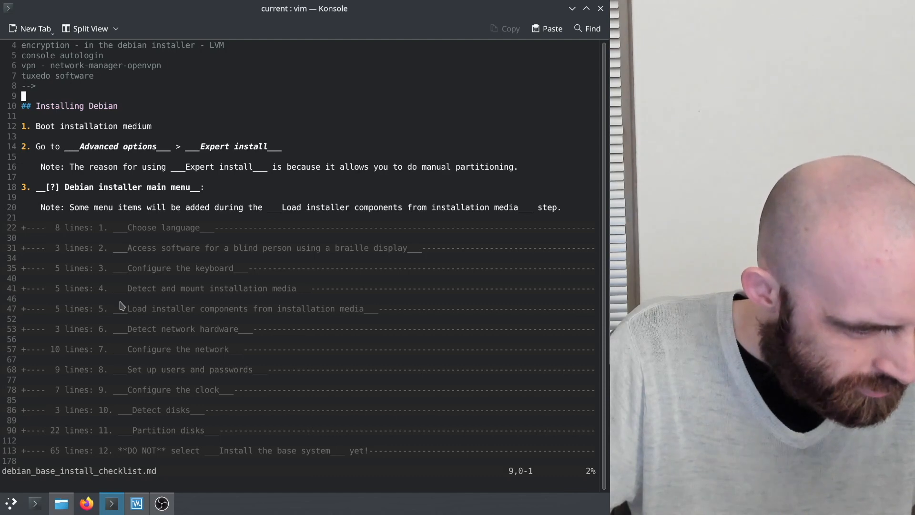
scroll(132, 366, down, 4)
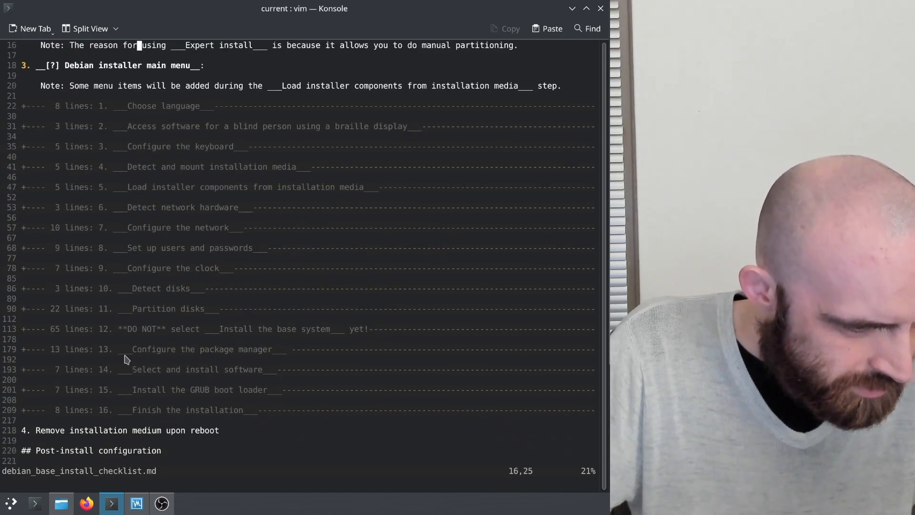
click(134, 313)
key(z)
key(o)
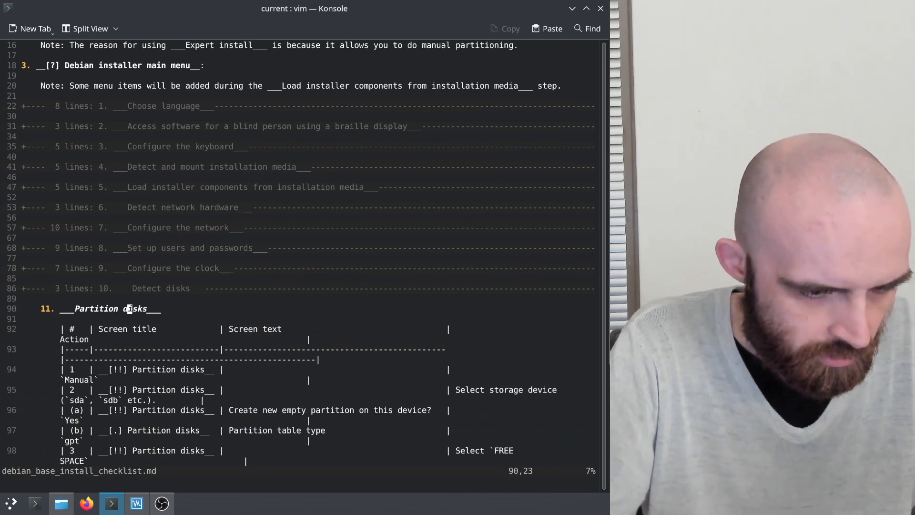
key(ctrl+minus)
key(ctrl+minus)
scroll(280, 378, down, 2)
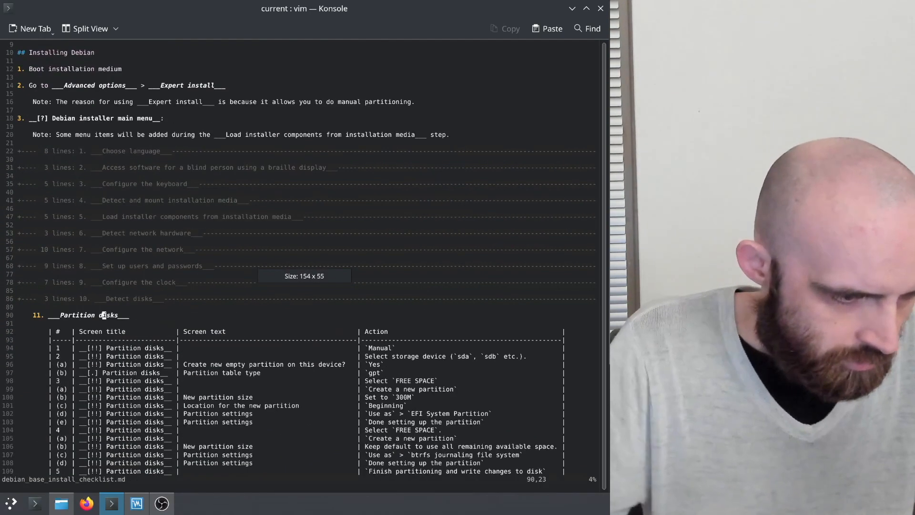
scroll(280, 378, down, 1)
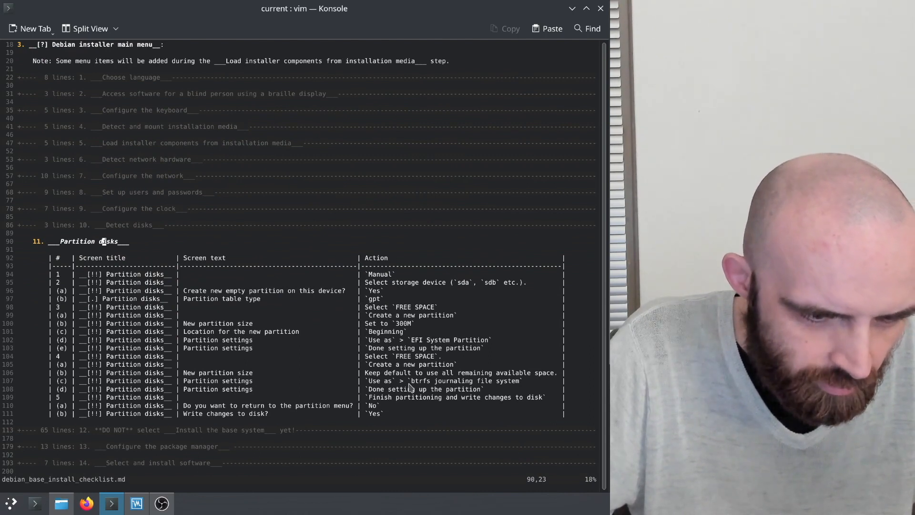
click(420, 340)
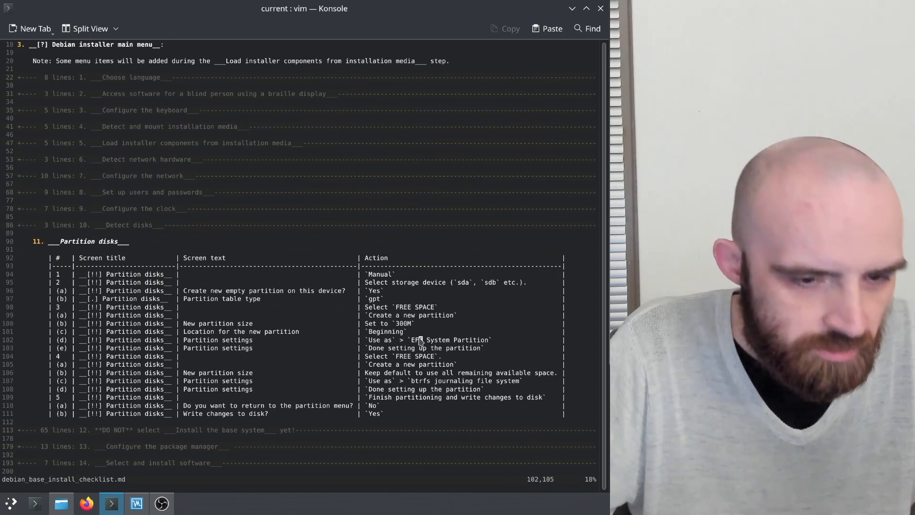
key(ctrl+plus)
key(ctrl+minus)
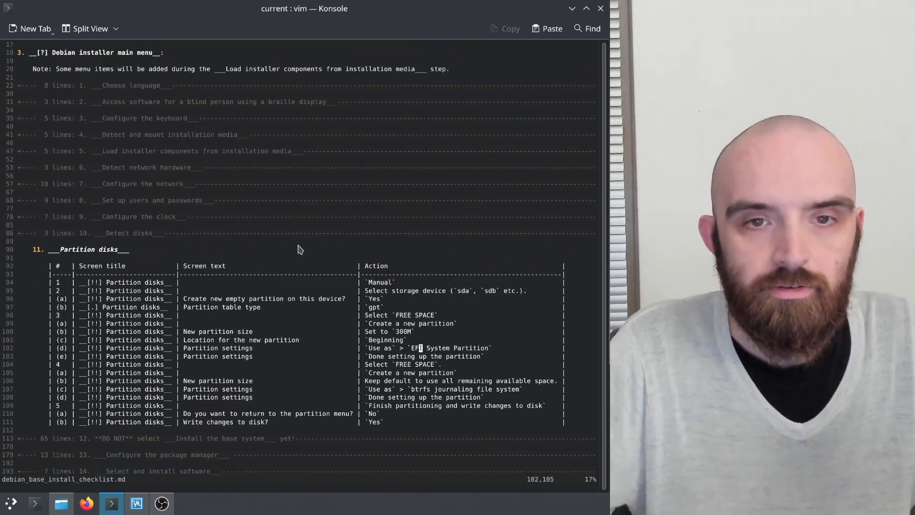
- Return to VirtualBox, enable EFI for the new machine, and continue to the virtual hard disk settings
click(136, 506)
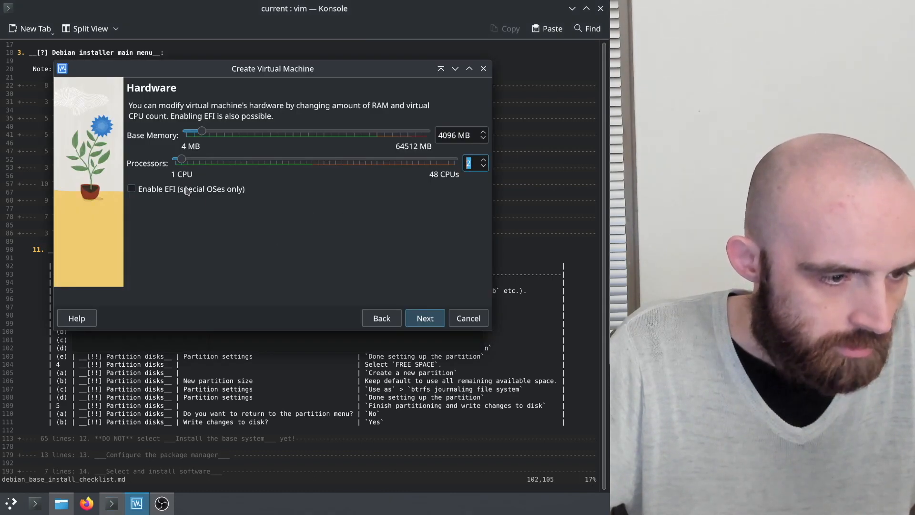
click(421, 324)
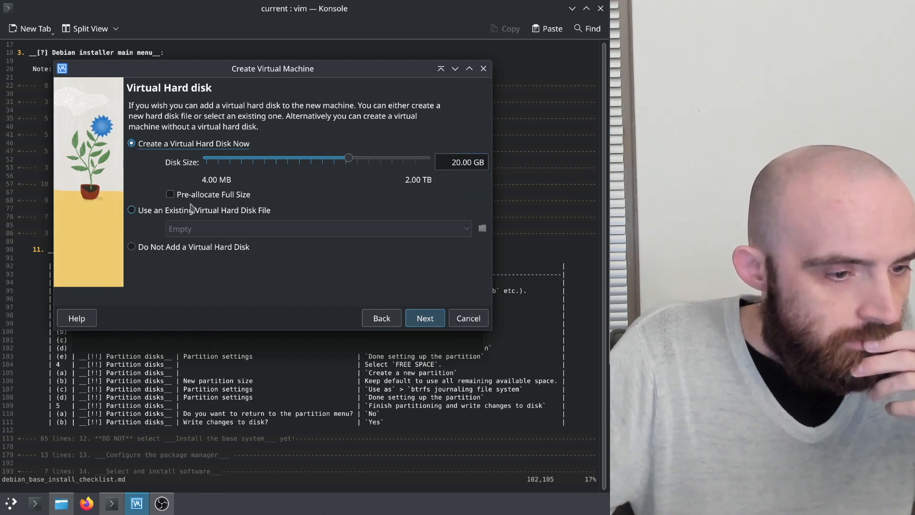
- Set the virtual hard disk size to 128 GB, review the configuration summary, and finish creating the machine
click(452, 165)
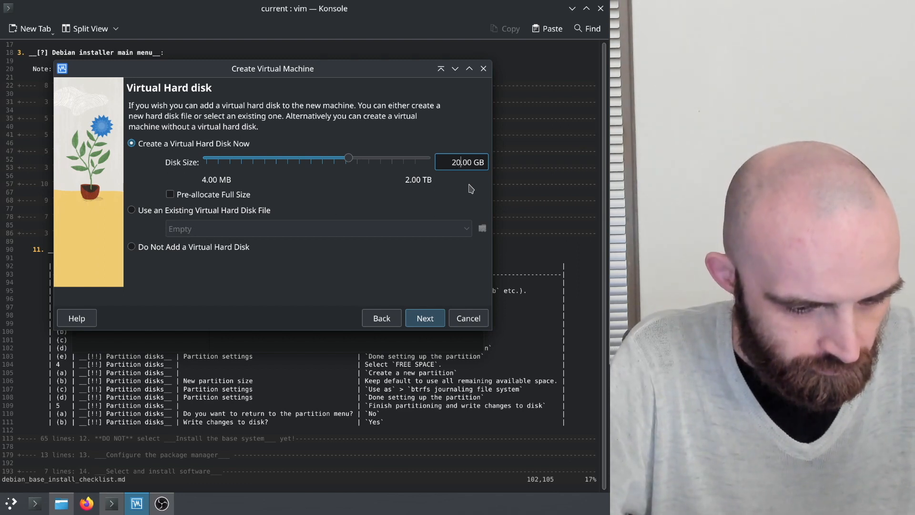
key(BackSpace)
text(128.)
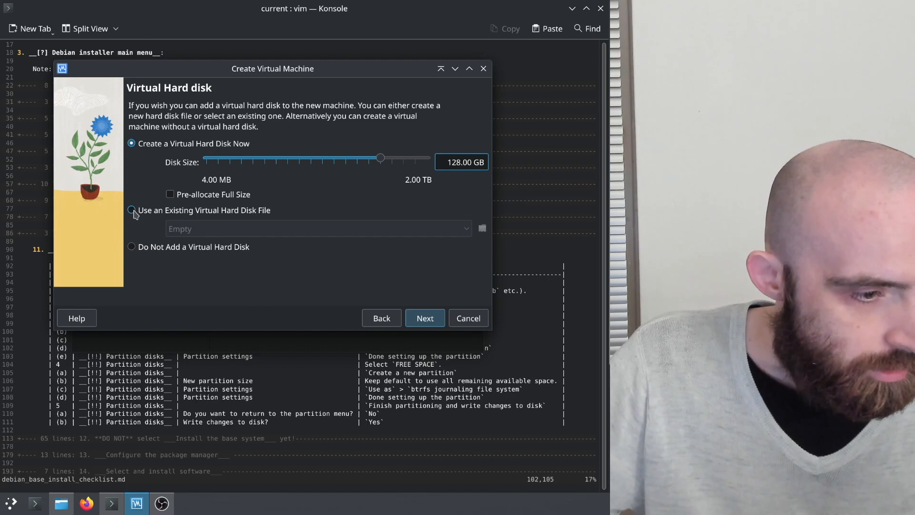
click(420, 318)
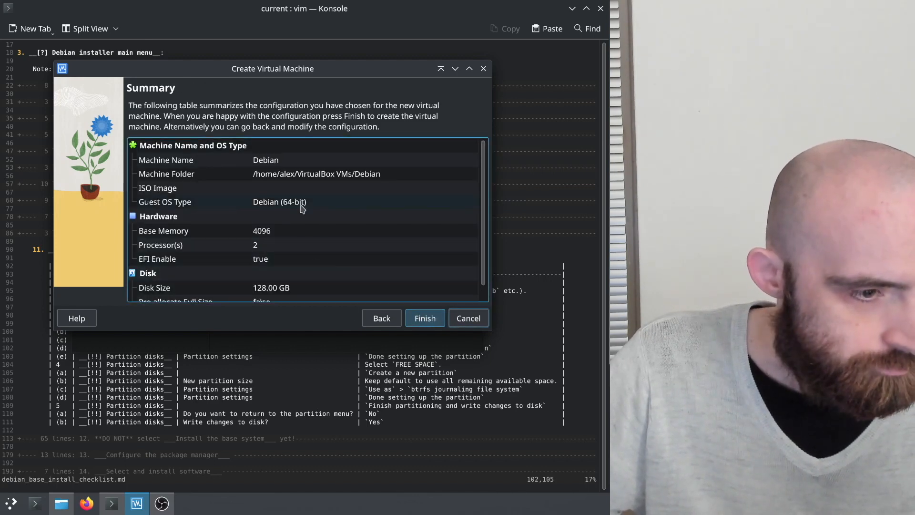
scroll(302, 209, down, 1)
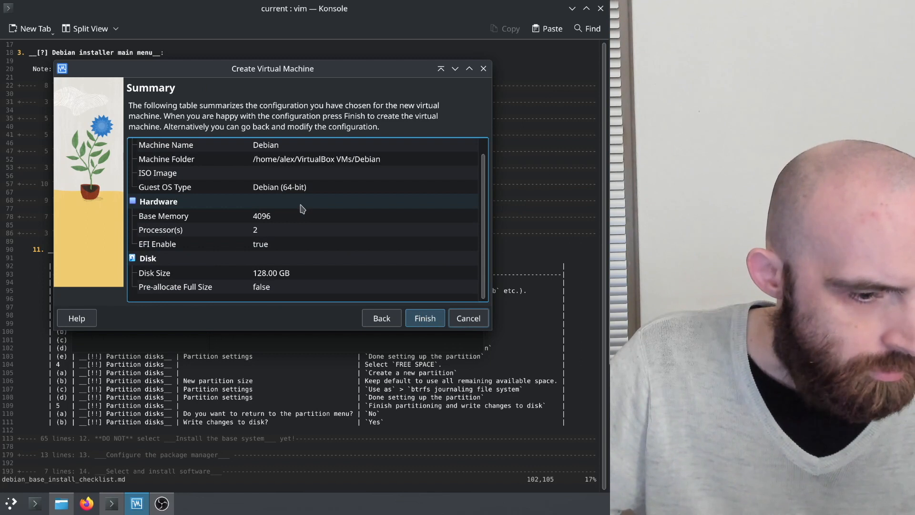
click(424, 318)
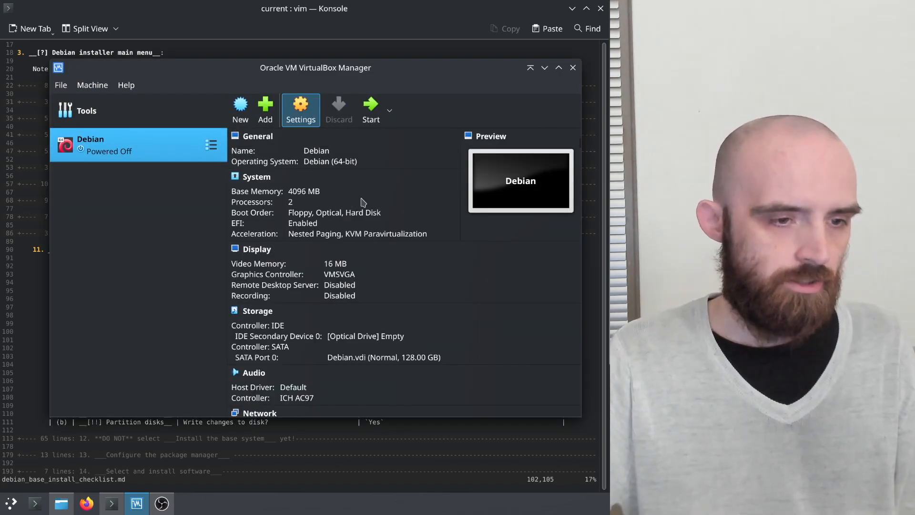
- Open the Debian machine's storage settings and begin attaching another hard disk to the SATA controller
click(298, 107)
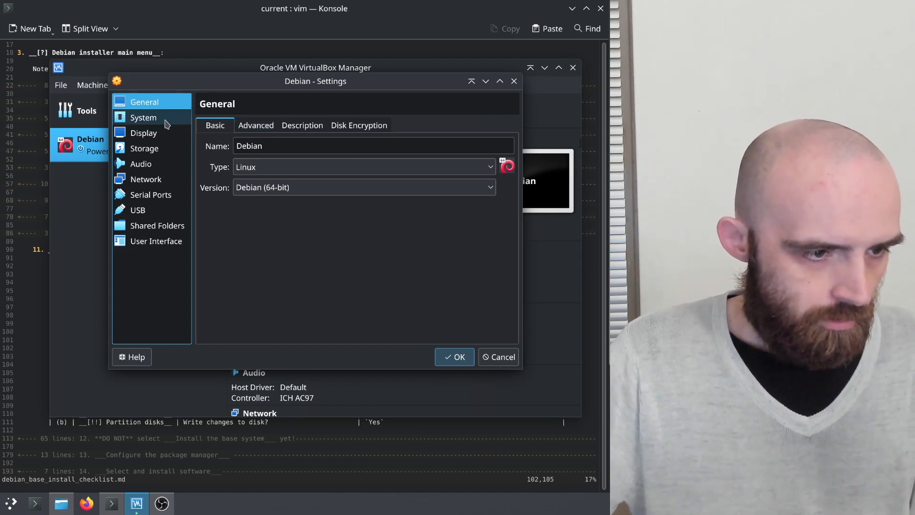
click(159, 148)
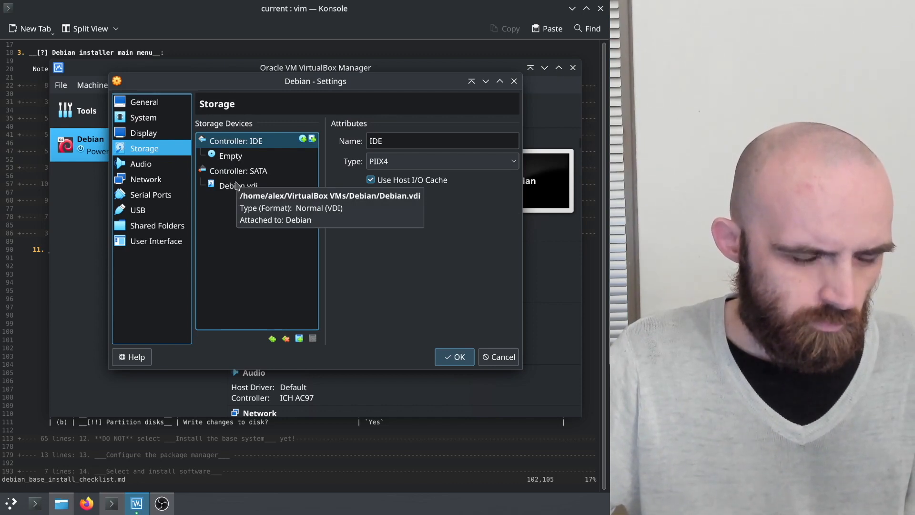
click(274, 187)
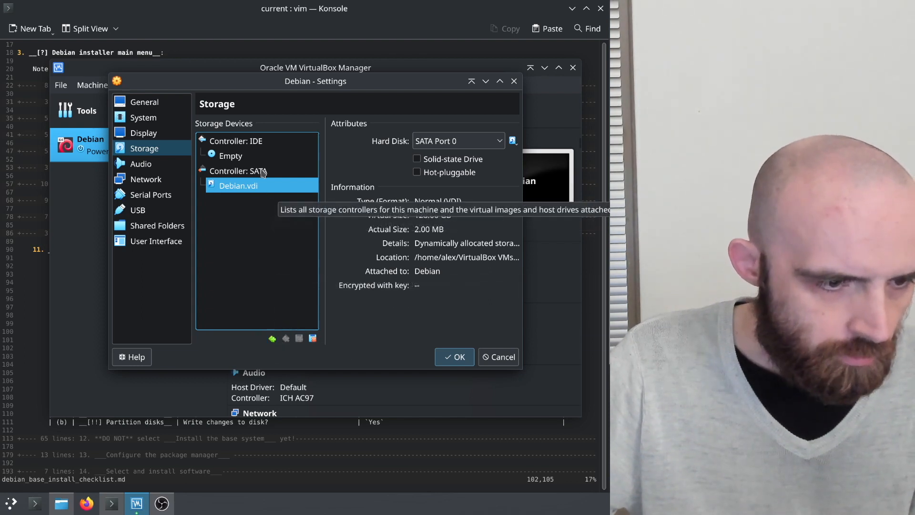
click(304, 171)
click(313, 170)
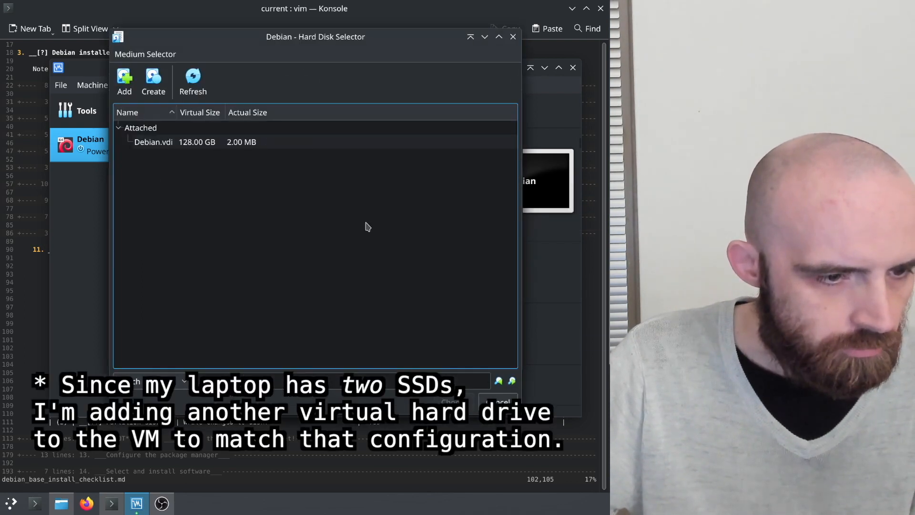
- Create a new VDI virtual hard disk without pre-allocating its full size, and set its size to 128 GB
click(153, 82)
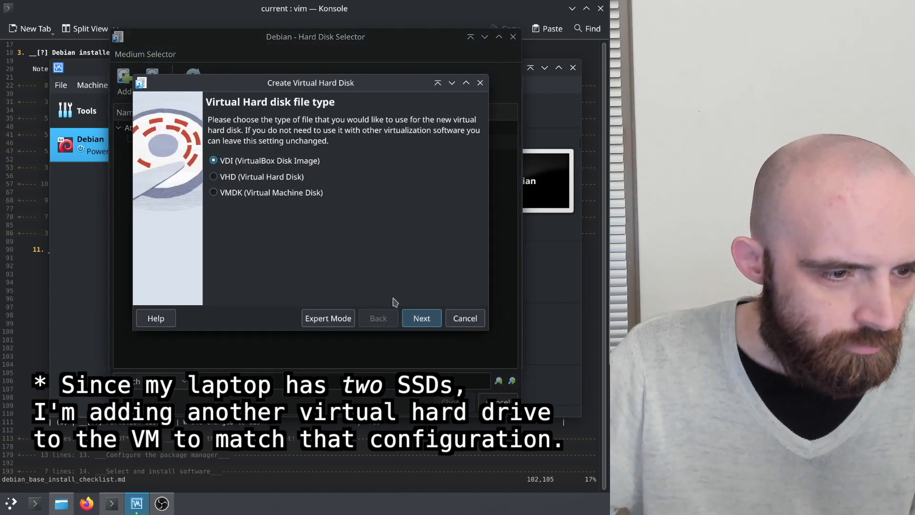
click(422, 318)
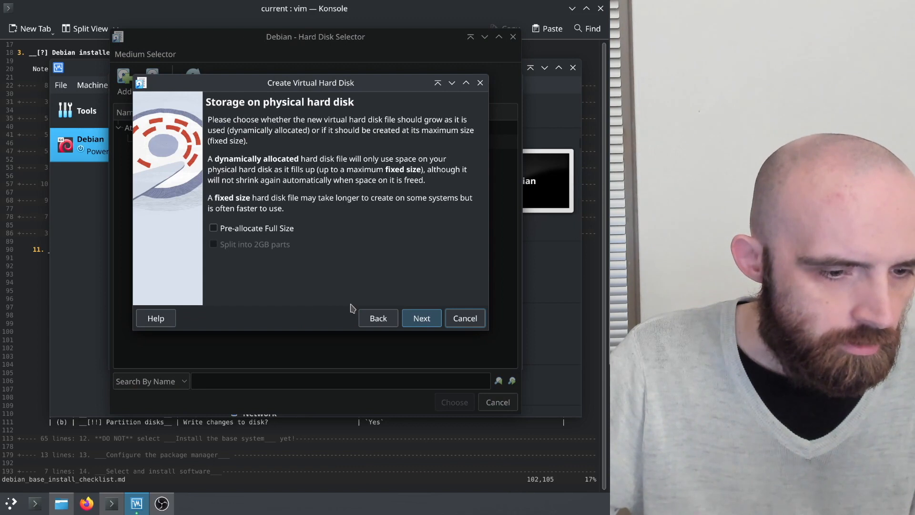
click(380, 319)
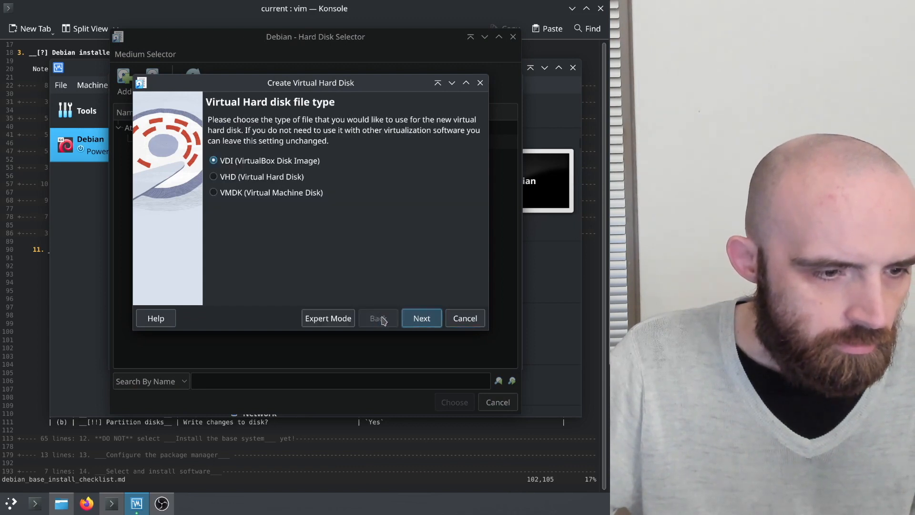
click(421, 319)
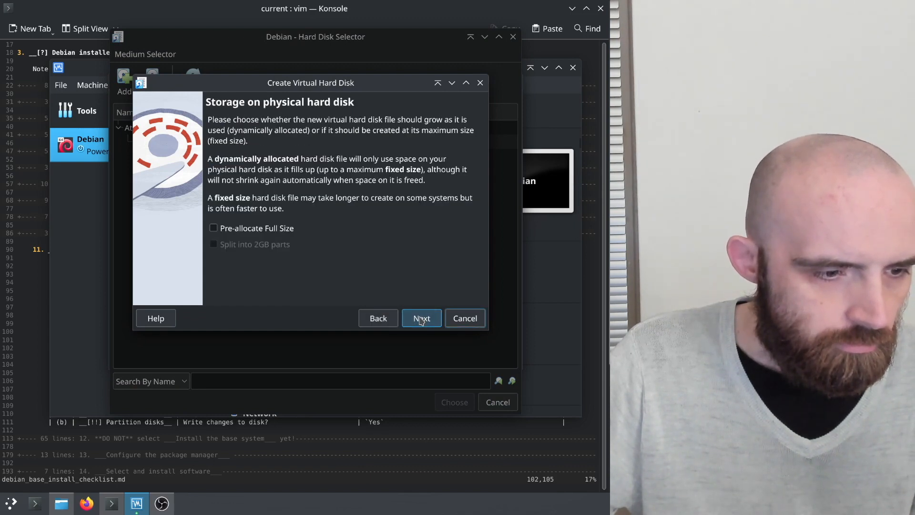
click(422, 319)
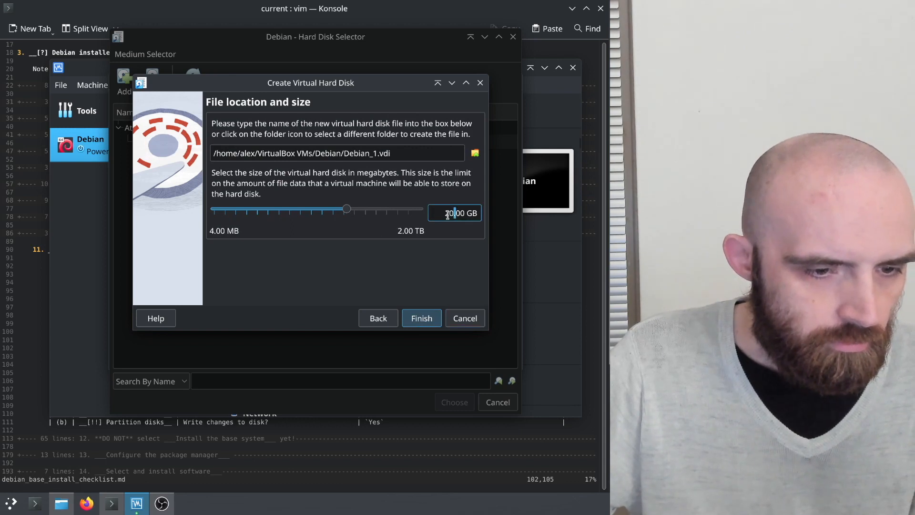
text(13)
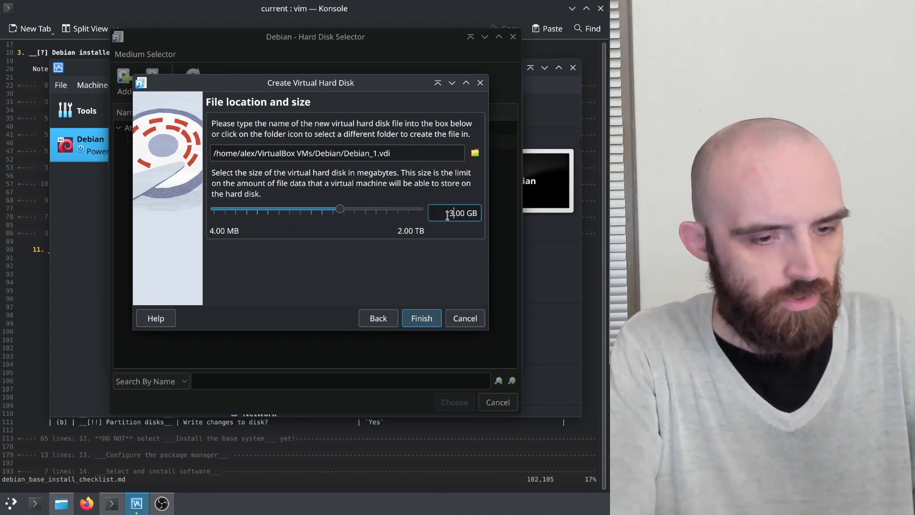
key(BackSpace)
text(28)
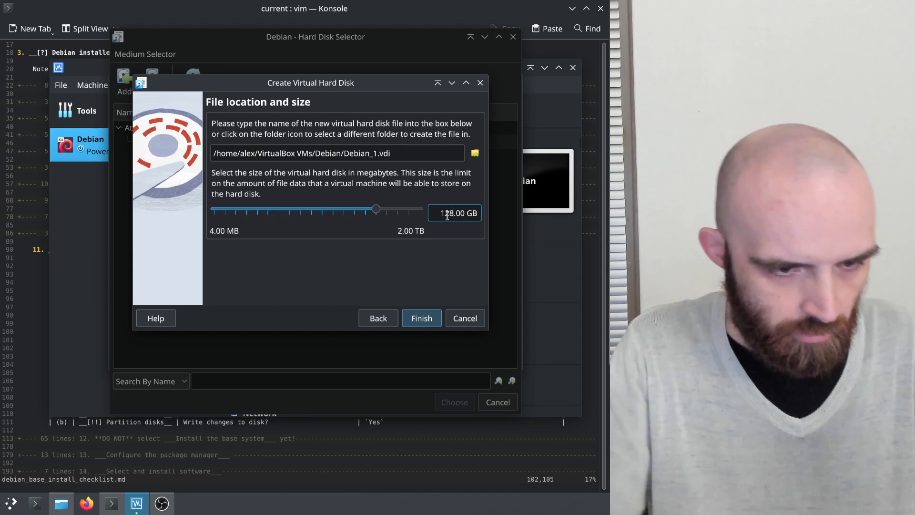
- Change the new disk's file name to Debian_2.vdi and finish creating the disk
click(374, 152)
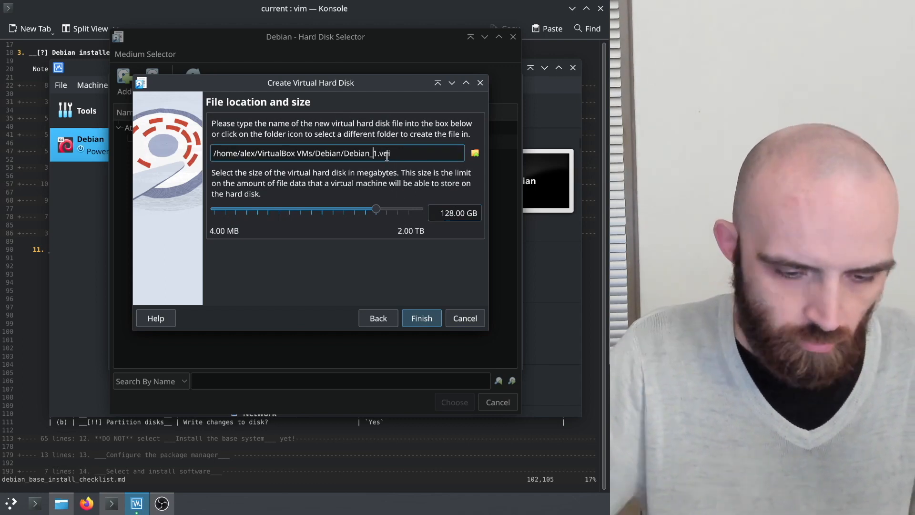
key(Delete)
text(2)
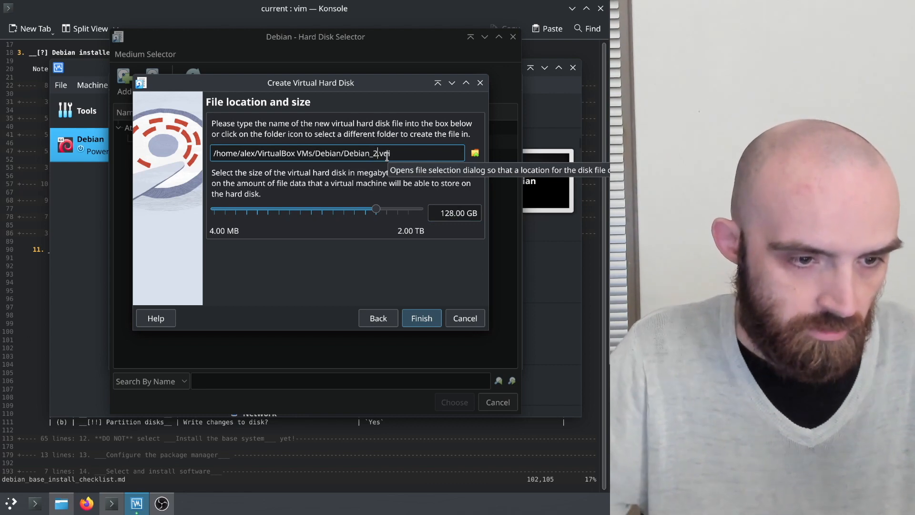
click(422, 318)
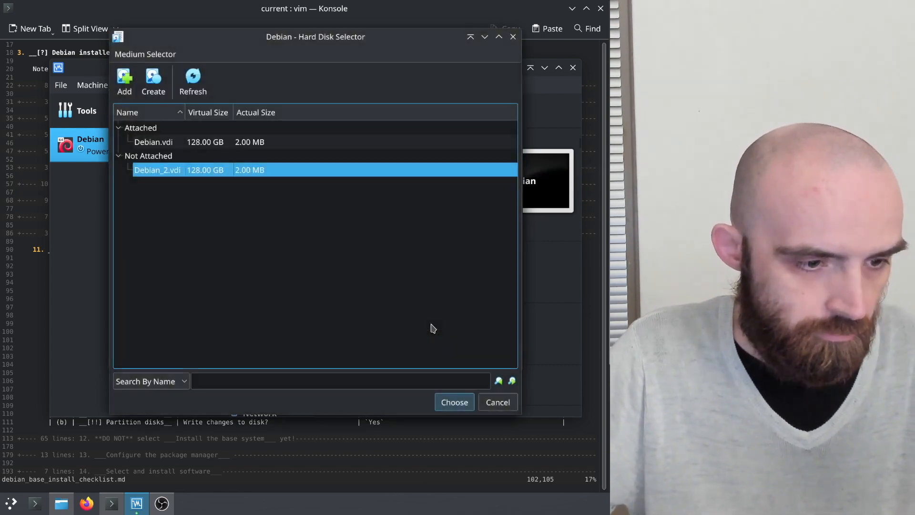
- Attach Debian_2.vdi to the SATA controller and save the machine's storage settings
click(156, 144)
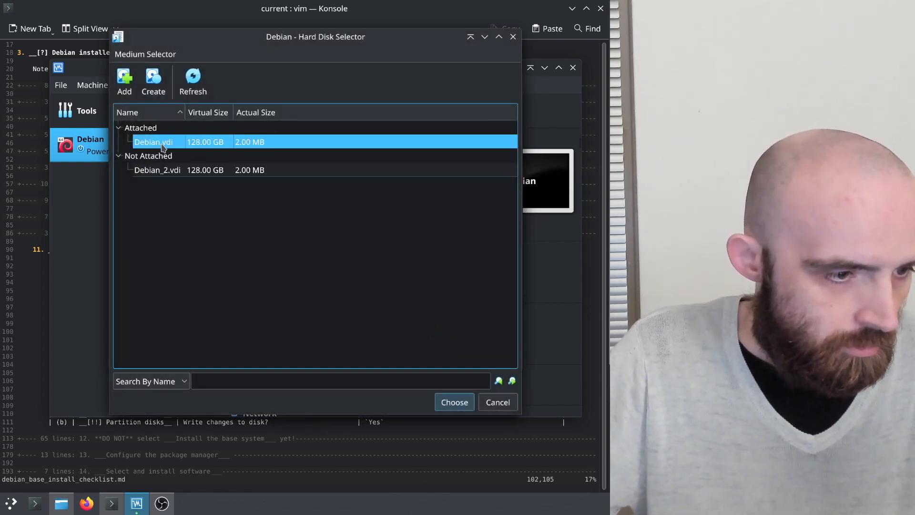
right_click(163, 147)
click(282, 256)
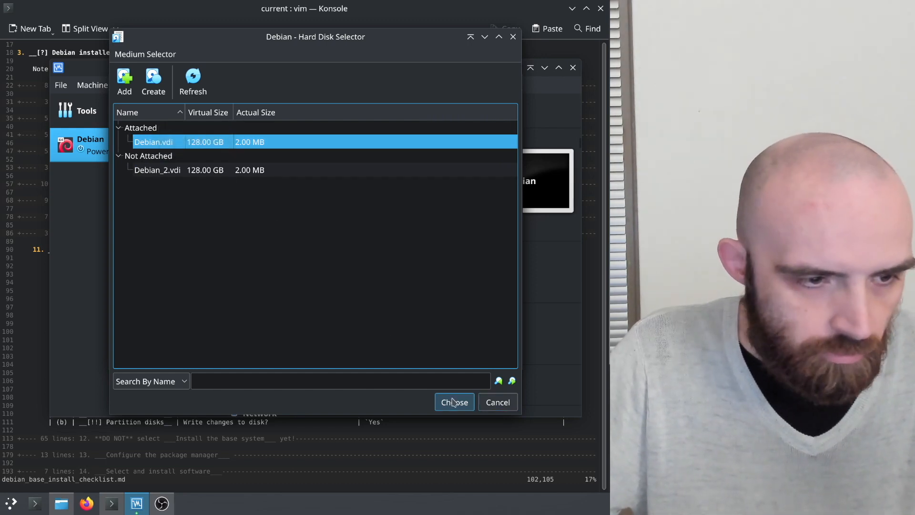
click(243, 170)
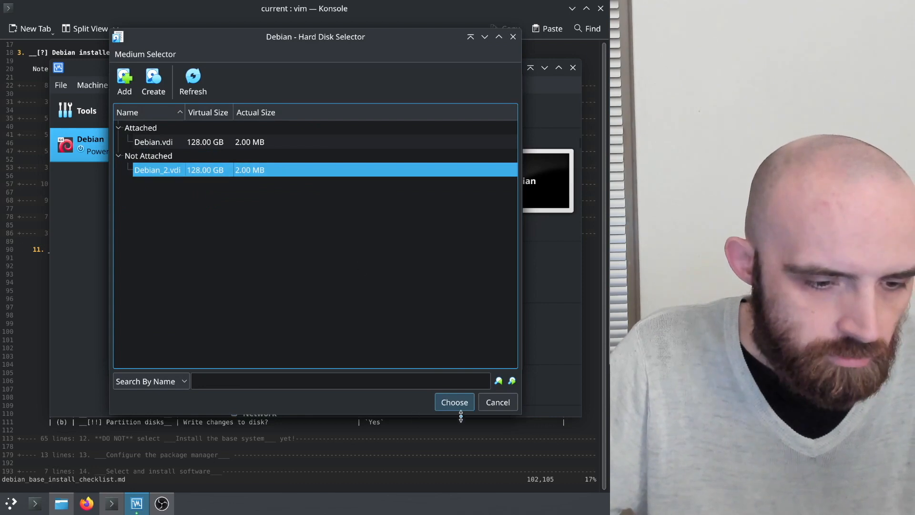
click(455, 402)
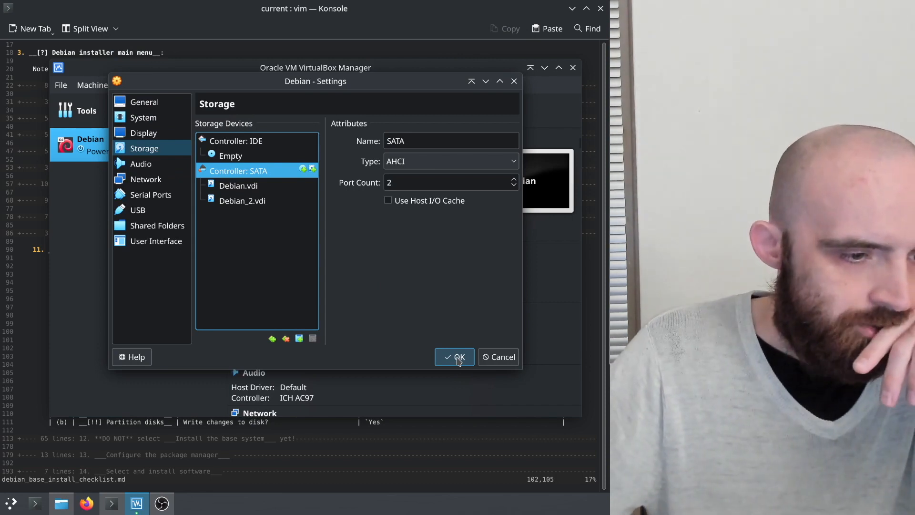
click(455, 357)
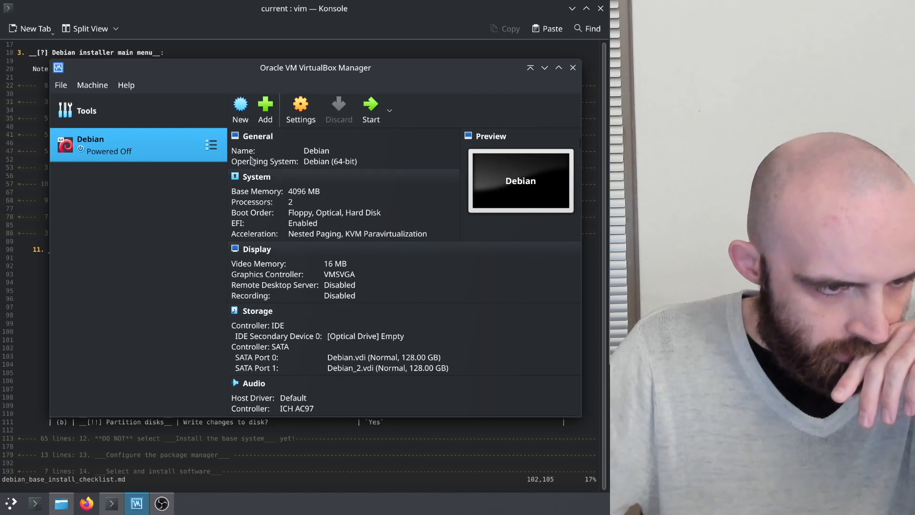
- Open VirtualBox's media manager and select Debian.vdi in the hard disk list
click(162, 115)
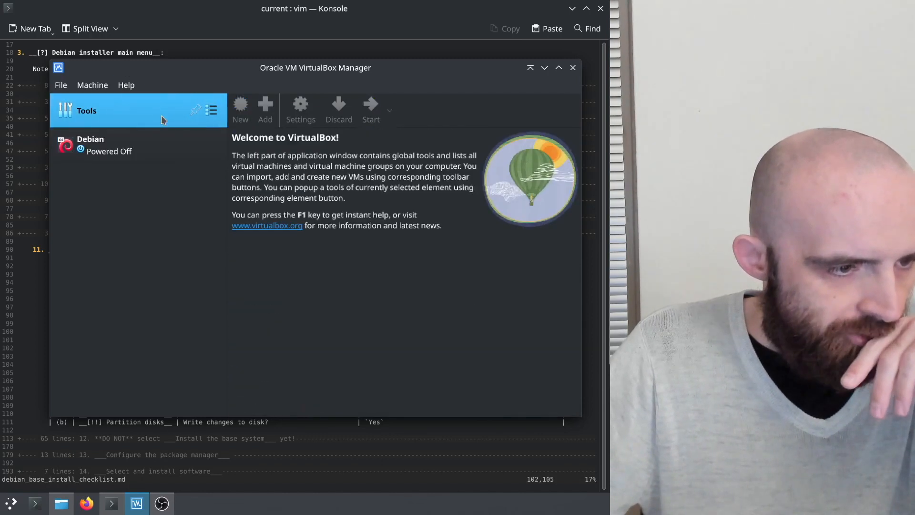
click(200, 113)
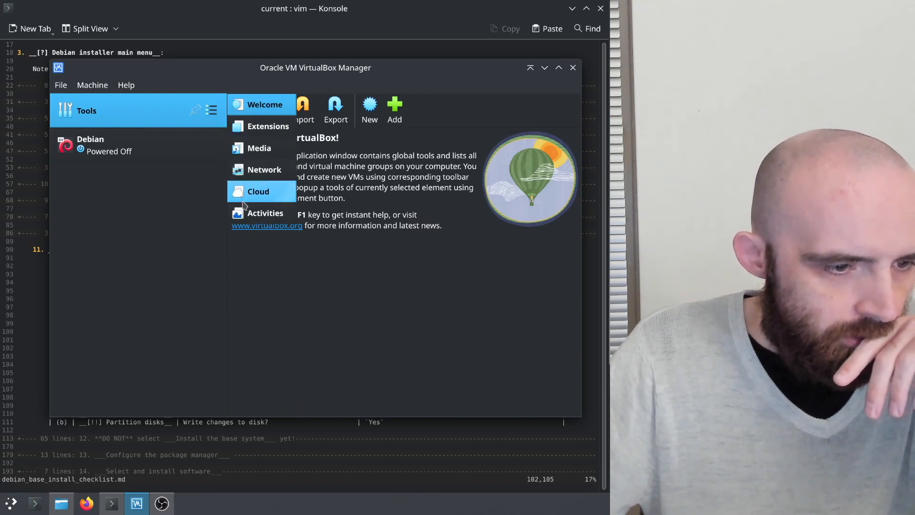
click(257, 150)
click(285, 188)
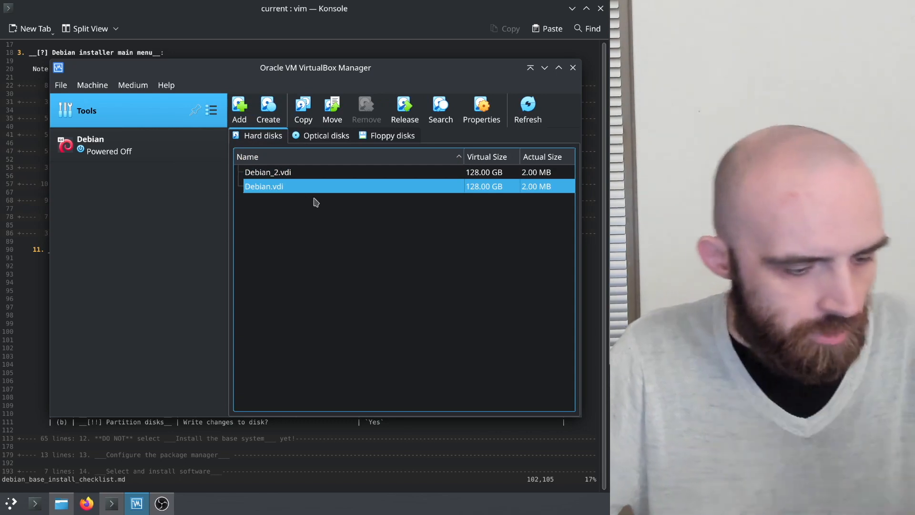
right_click(278, 187)
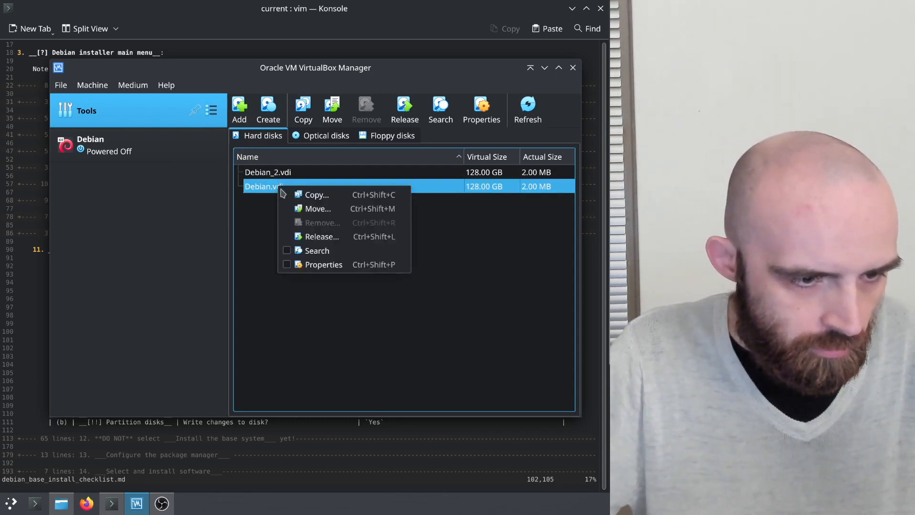
click(327, 138)
click(327, 138)
click(265, 137)
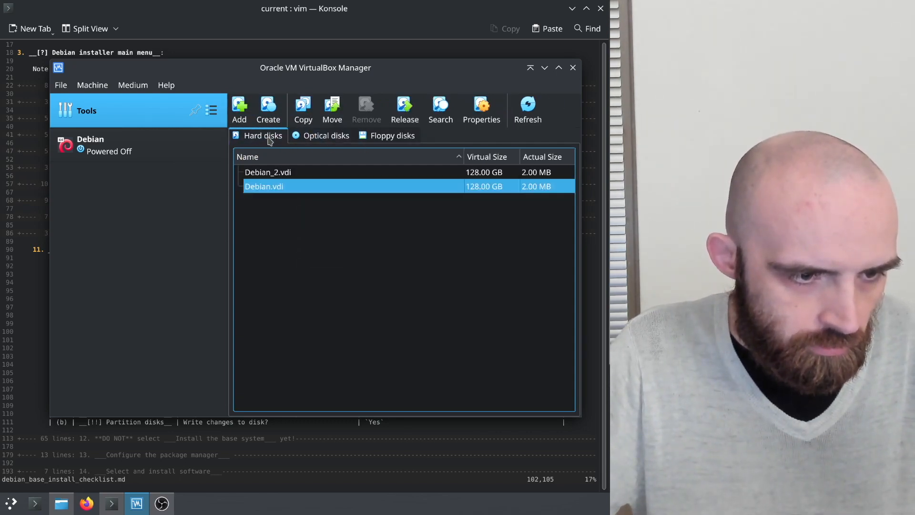
- Open the properties of Debian.vdi, change its file name to Debian_1.vdi in the location path, and apply the change
right_click(292, 196)
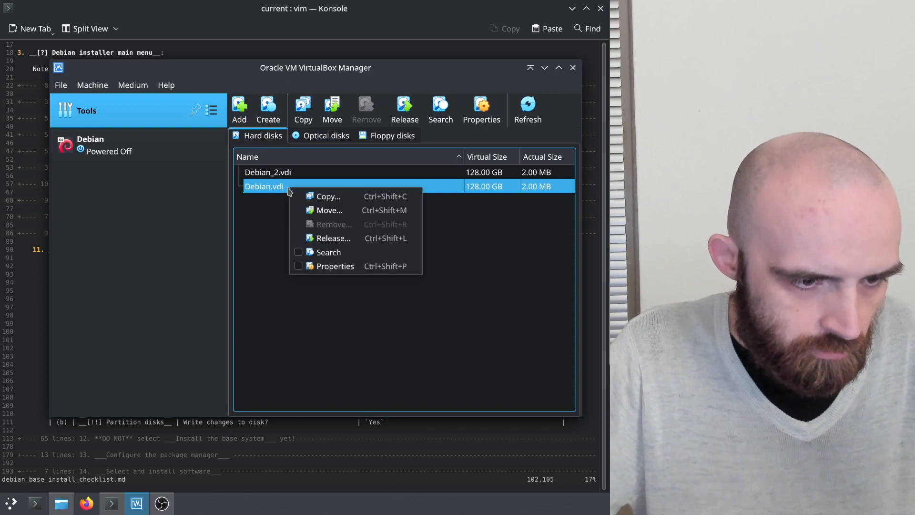
click(315, 267)
click(438, 307)
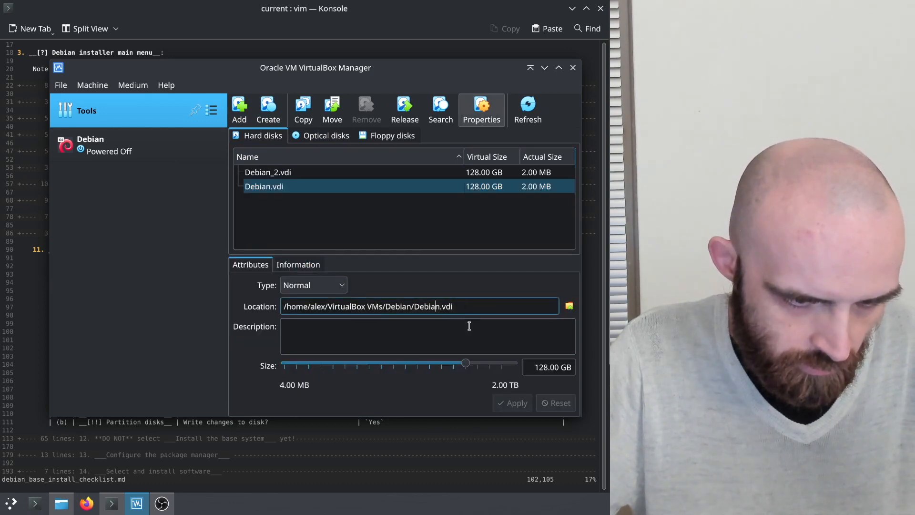
click(564, 367)
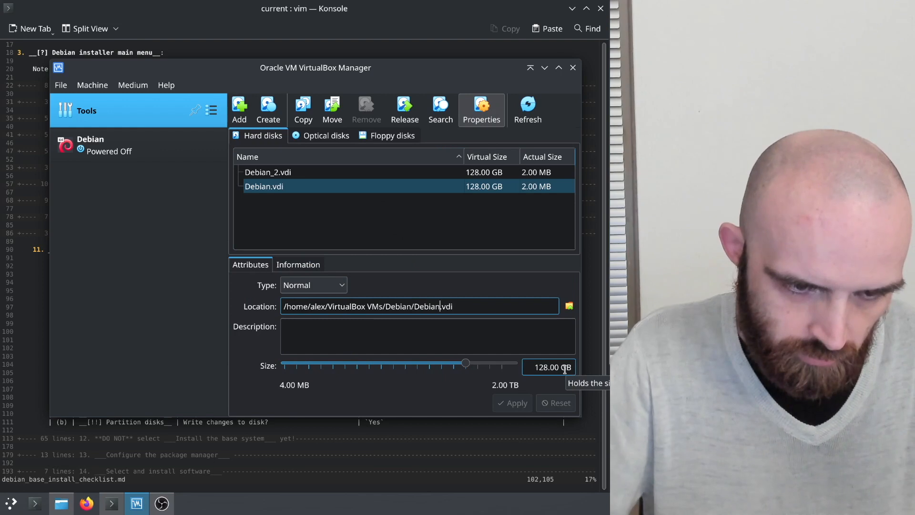
text(_1)
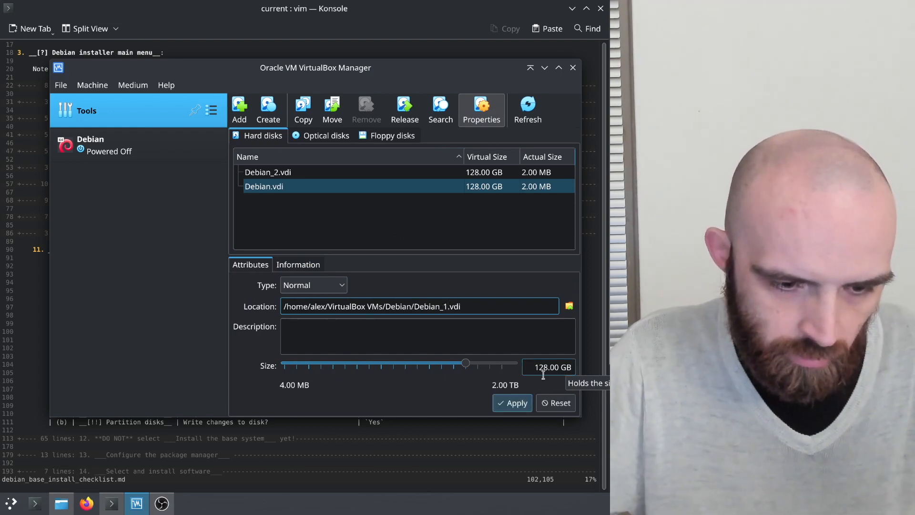
click(512, 402)
- Open the Debian machine's snapshots and take a snapshot of the current state named Empty
click(183, 149)
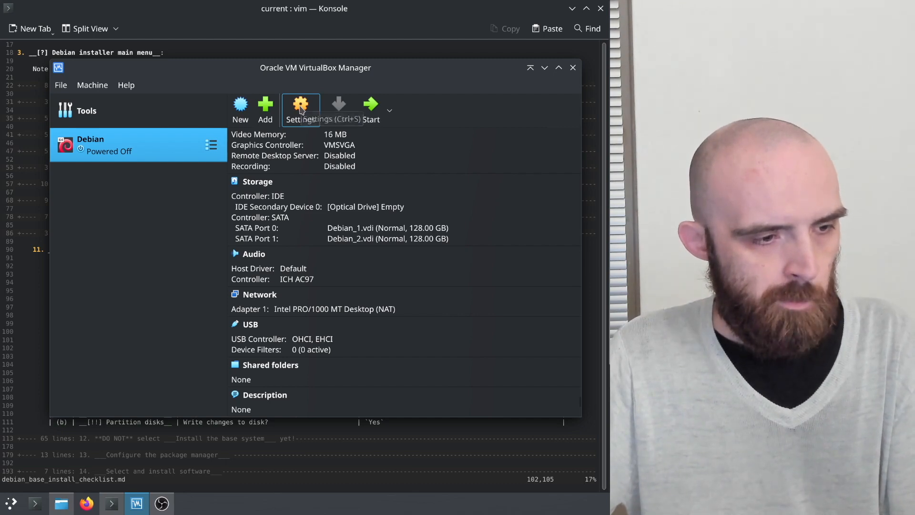
click(212, 145)
click(257, 162)
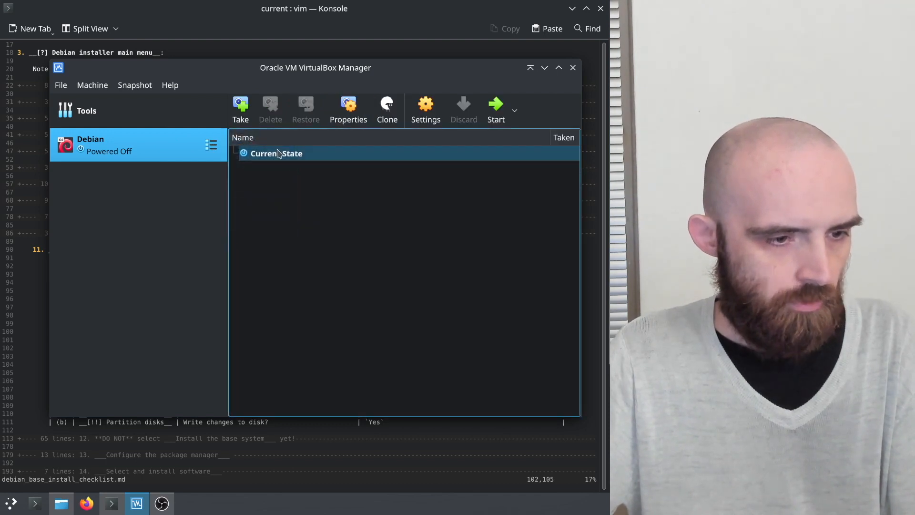
click(299, 159)
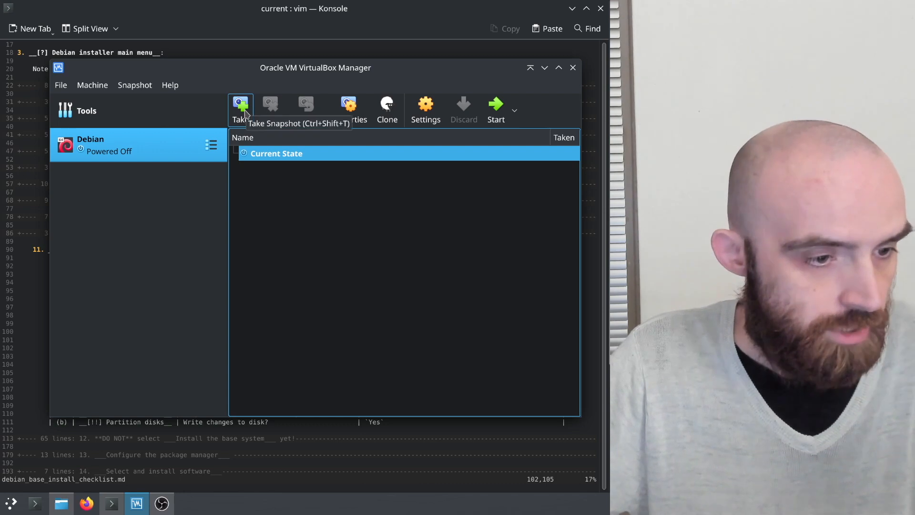
click(243, 112)
triple_click(291, 170)
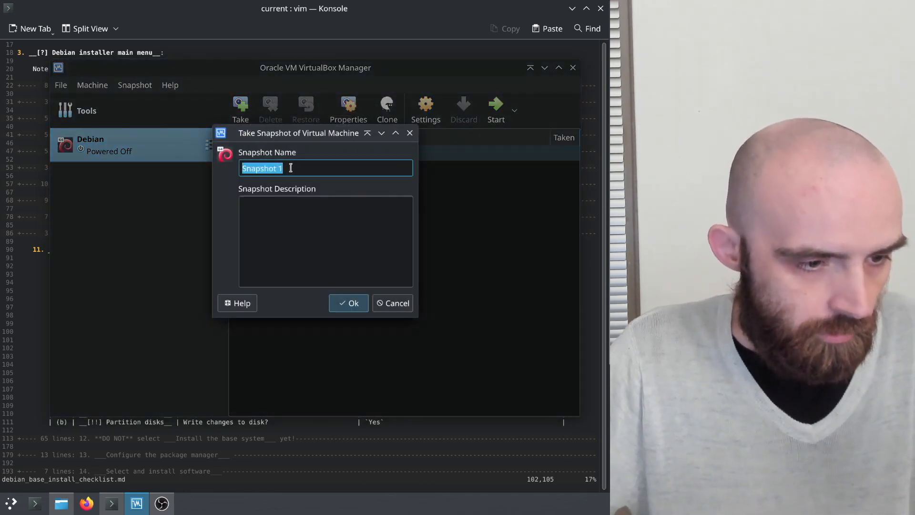
text(Empty)
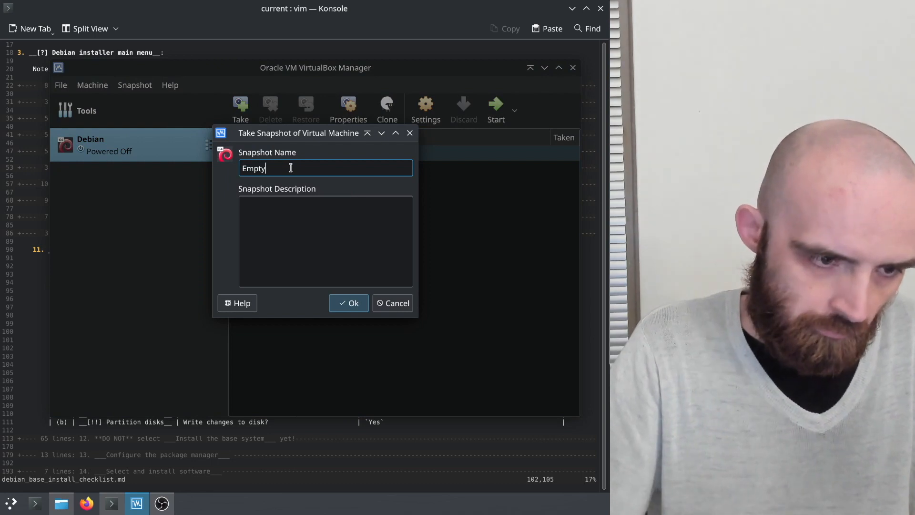
key(Return)
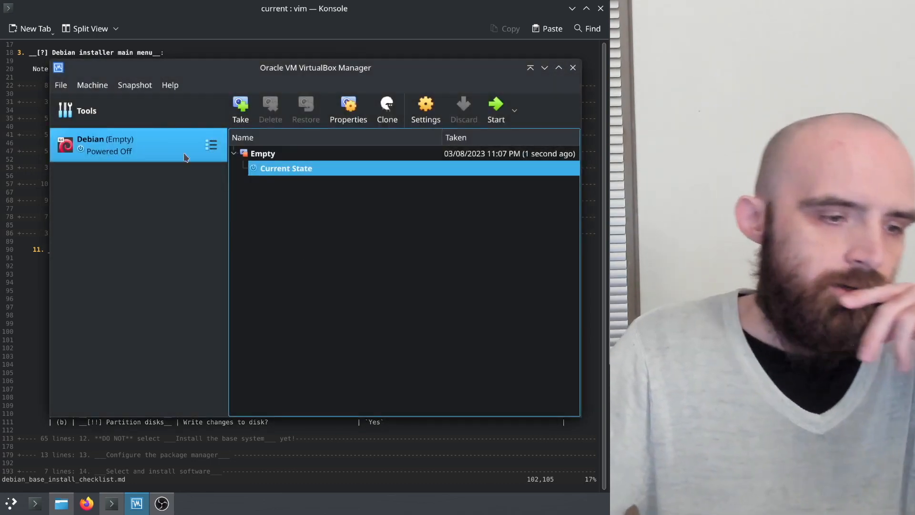
- Load debian-12.1.0-amd64-netinst.iso from the home folder's current directory into the Debian machine's IDE optical drive
click(211, 145)
click(261, 139)
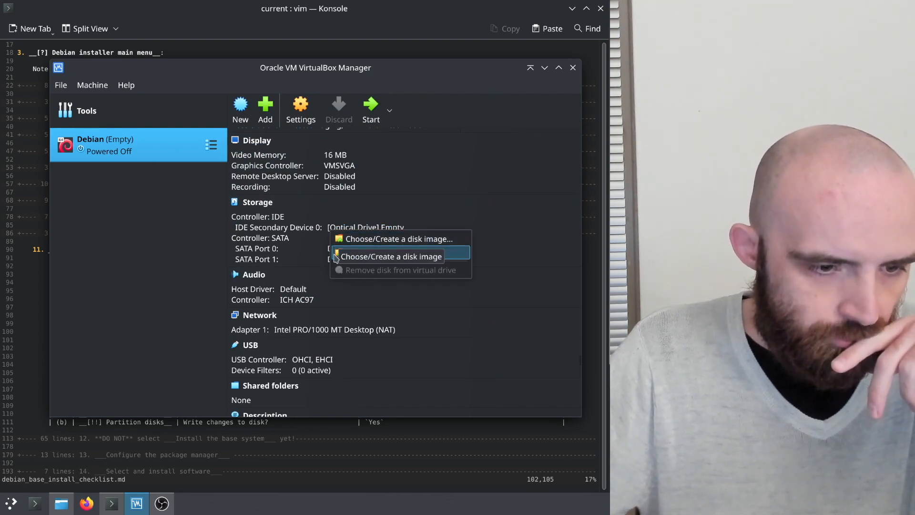
click(438, 239)
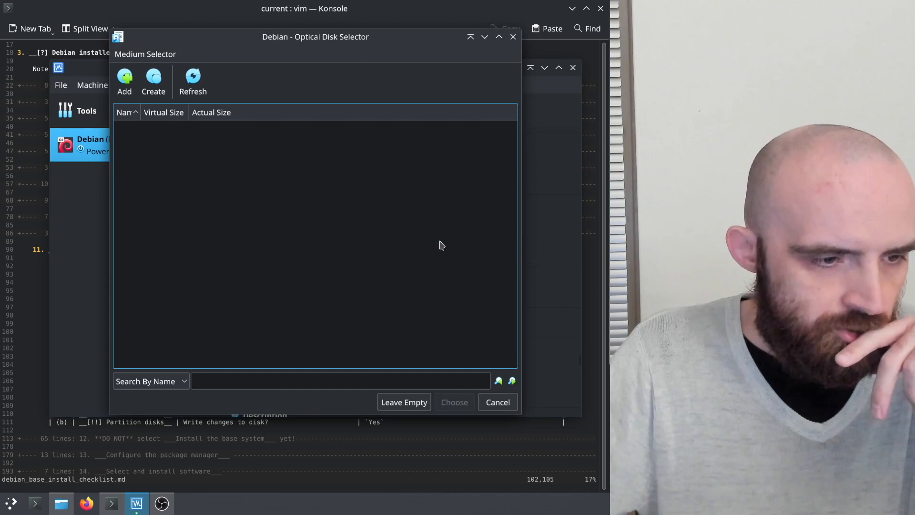
click(124, 77)
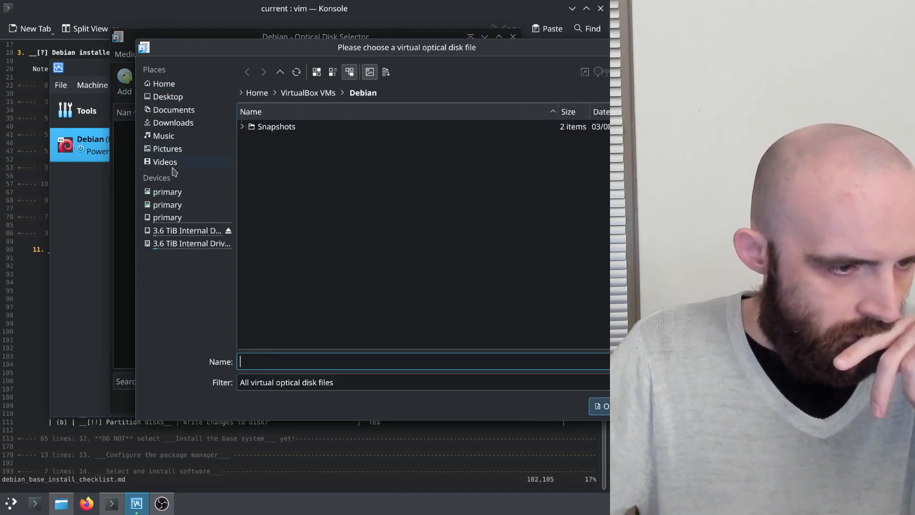
click(257, 93)
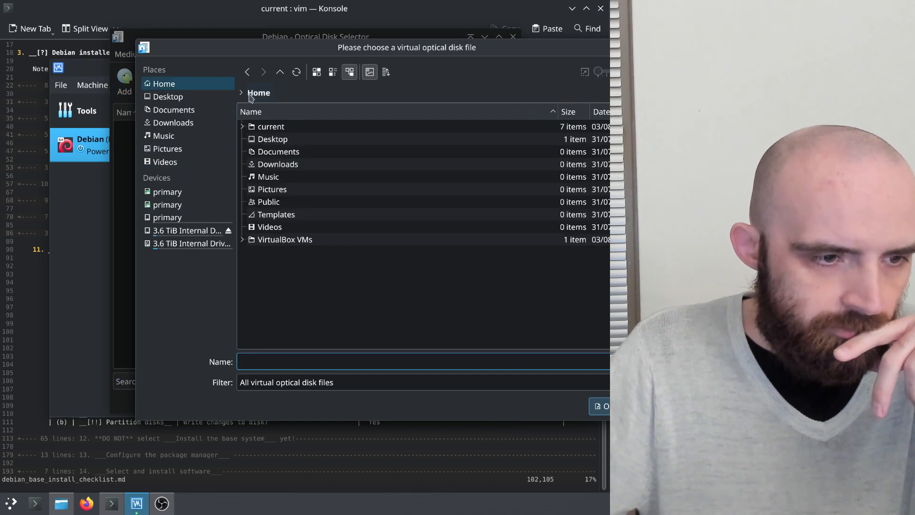
double_click(289, 128)
click(292, 128)
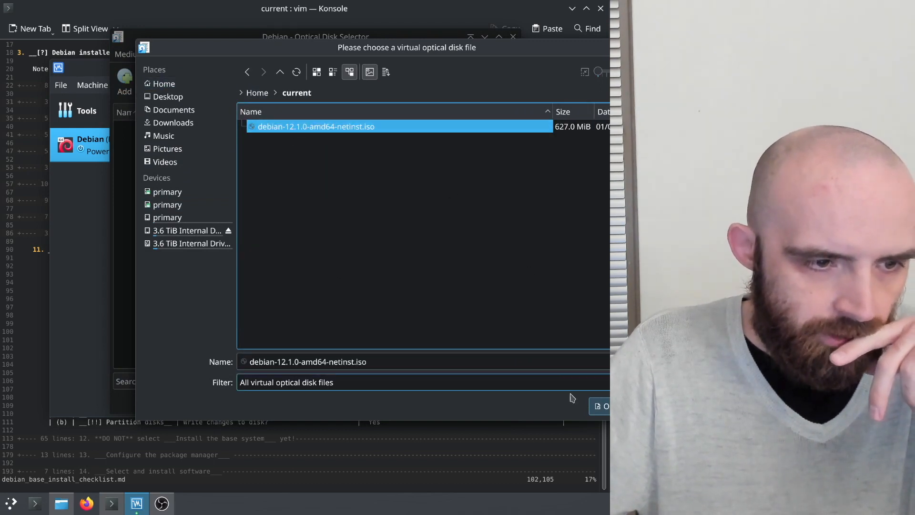
click(602, 406)
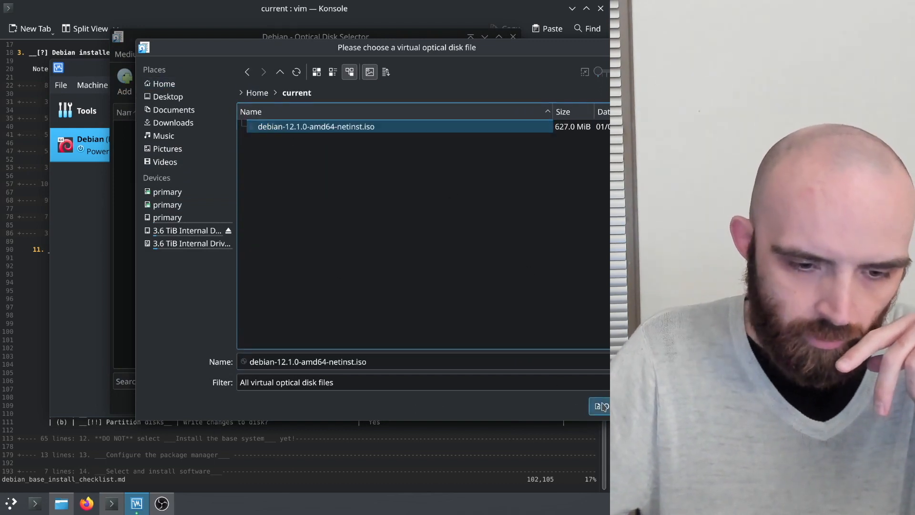
click(452, 404)
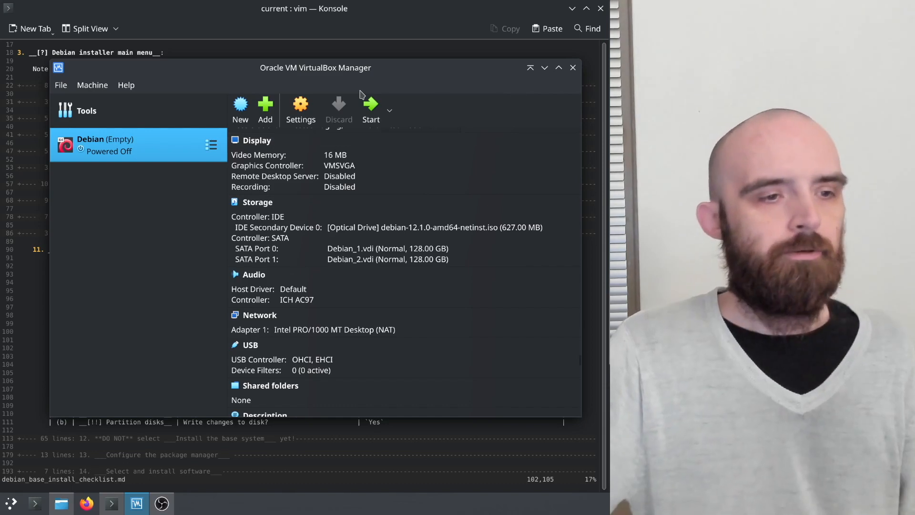
- Start the Debian virtual machine and enlarge its window
click(370, 115)
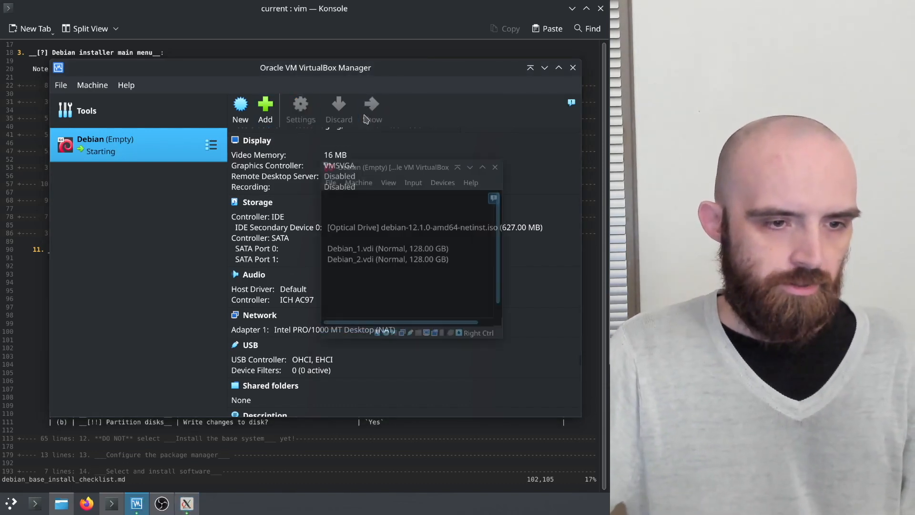
drag(381, 128, 205, 96)
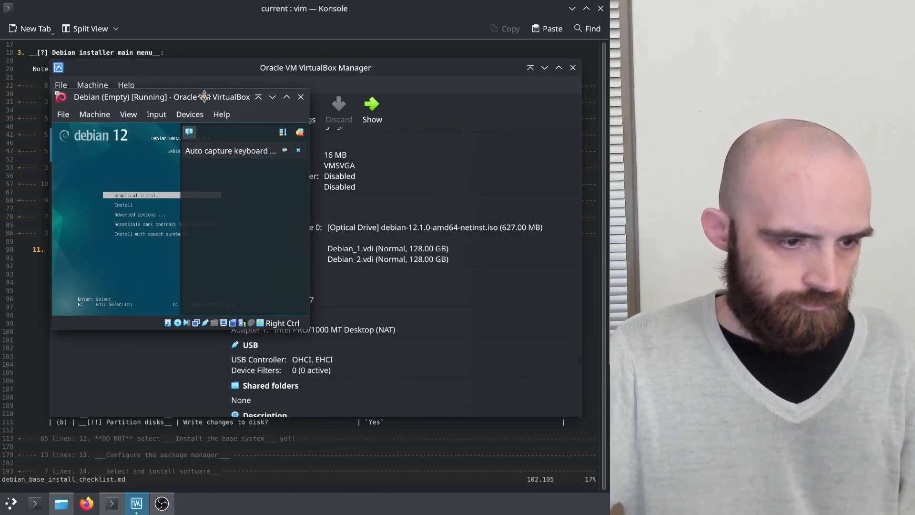
drag(308, 328, 591, 445)
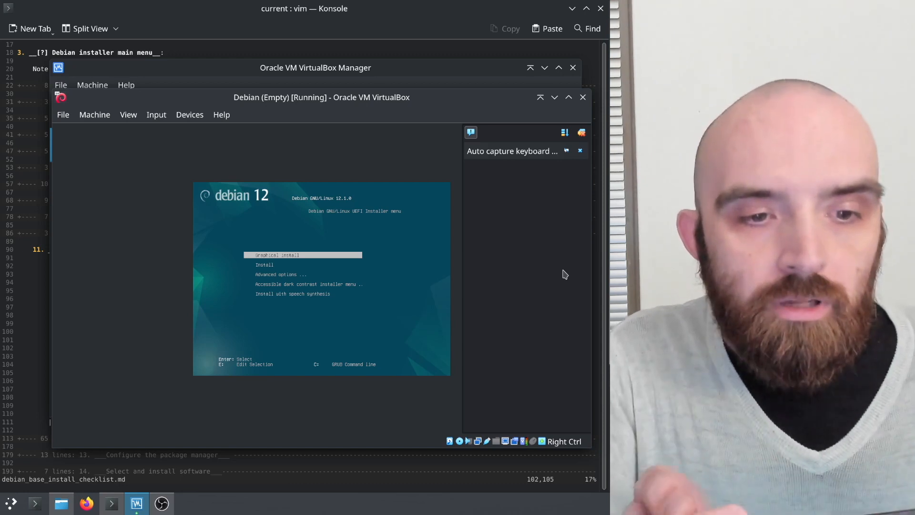
- Switch the running Debian machine to scaled mode, then resize and place its window over the checklist
click(129, 114)
click(138, 159)
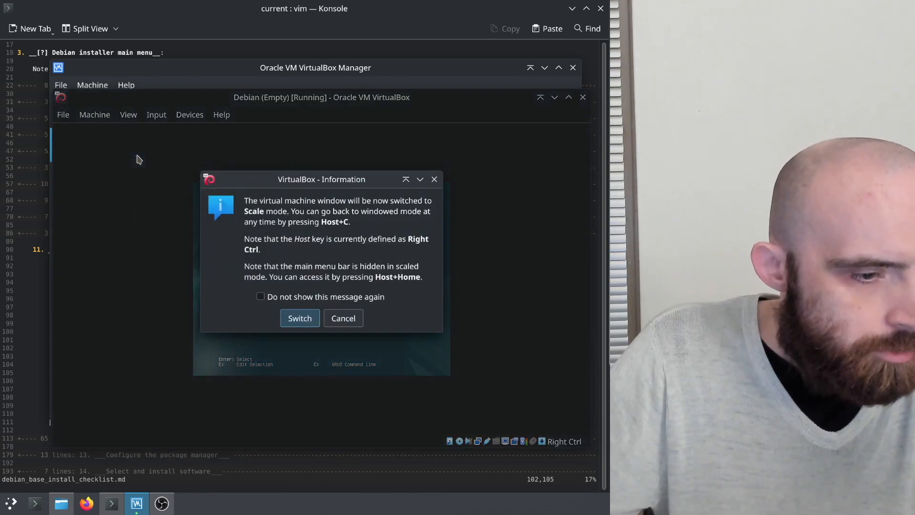
click(304, 319)
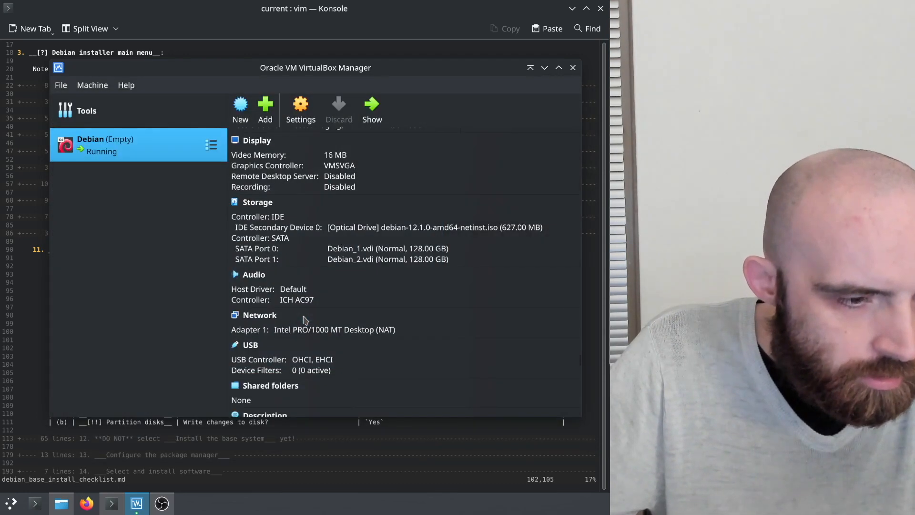
drag(465, 123, 306, 86)
drag(404, 330, 601, 461)
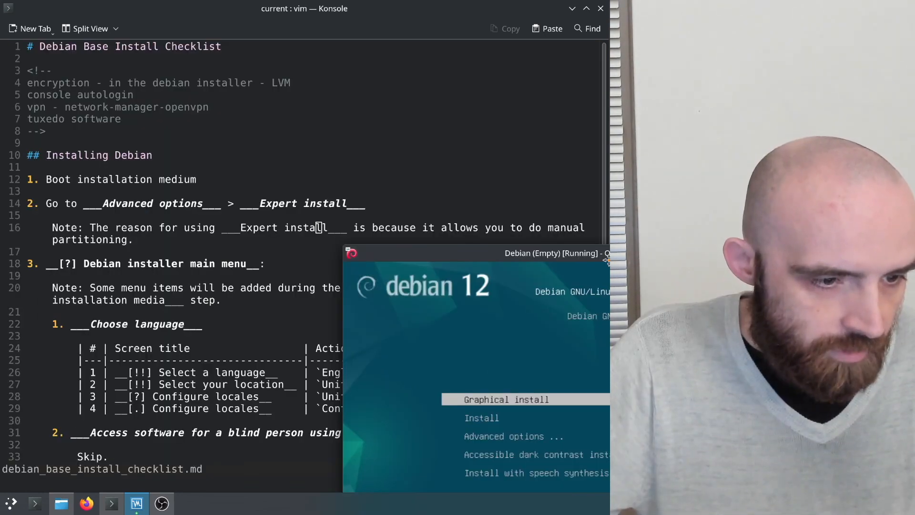
drag(609, 260, 323, 46)
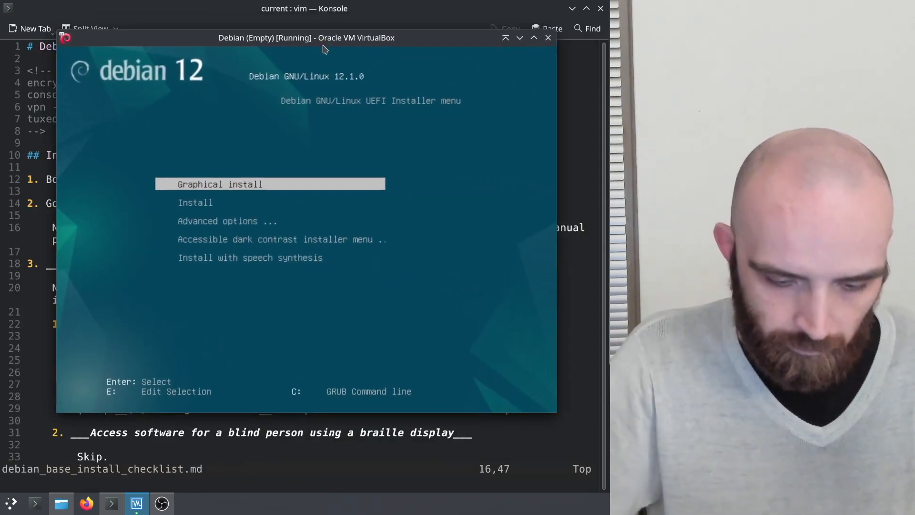
- Try to boot Expert install from the Debian installer's Advanced options, and dismiss the mouse integration notification
key(Down)
key(Down)
key(Return)
key(Down)
key(Down)
key(Down)
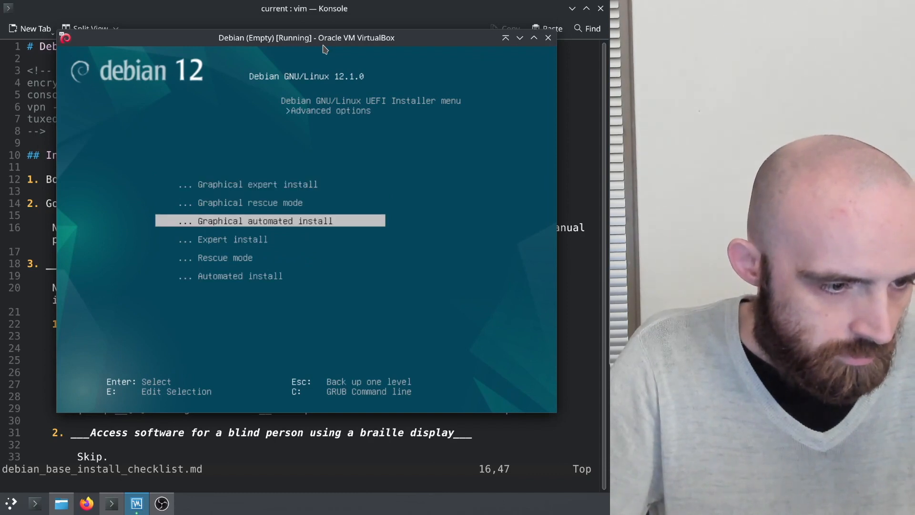
key(Return)
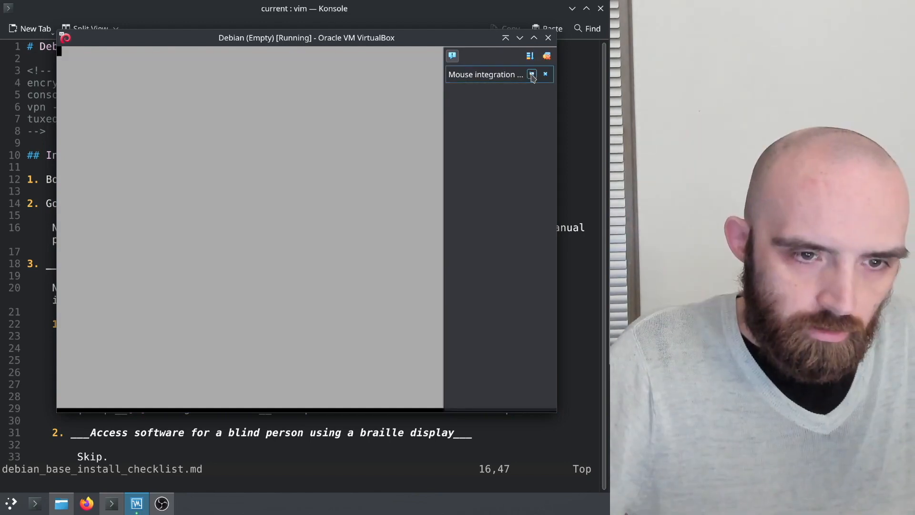
click(545, 74)
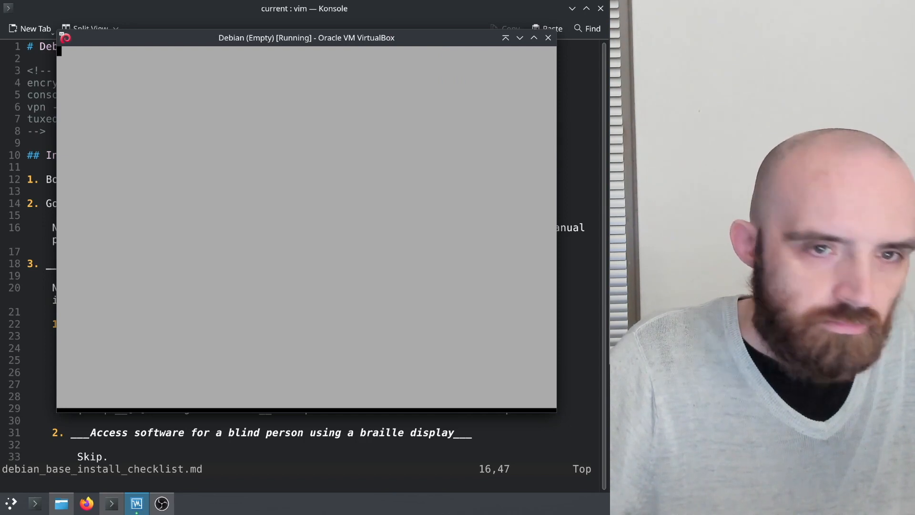
- Return the virtual machine window from scaled mode to windowed mode and move it over the checklist
drag(329, 38, 341, 76)
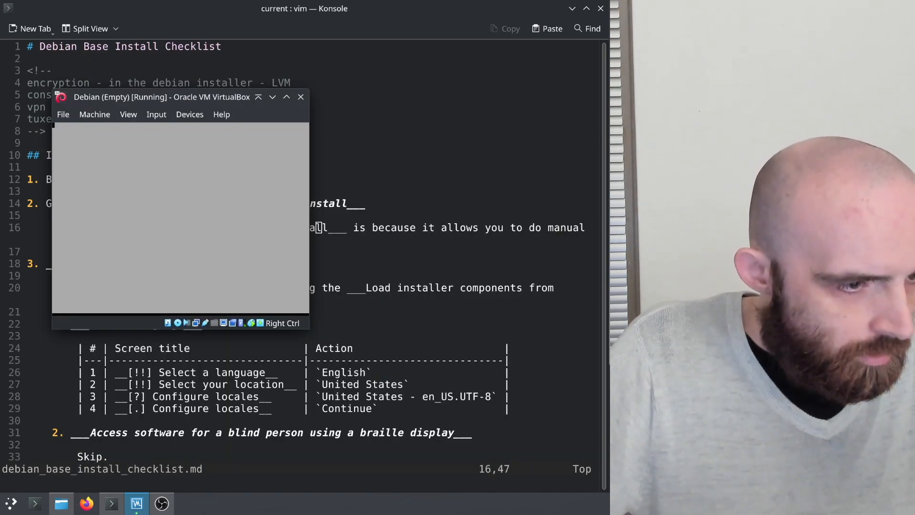
drag(210, 95, 403, 117)
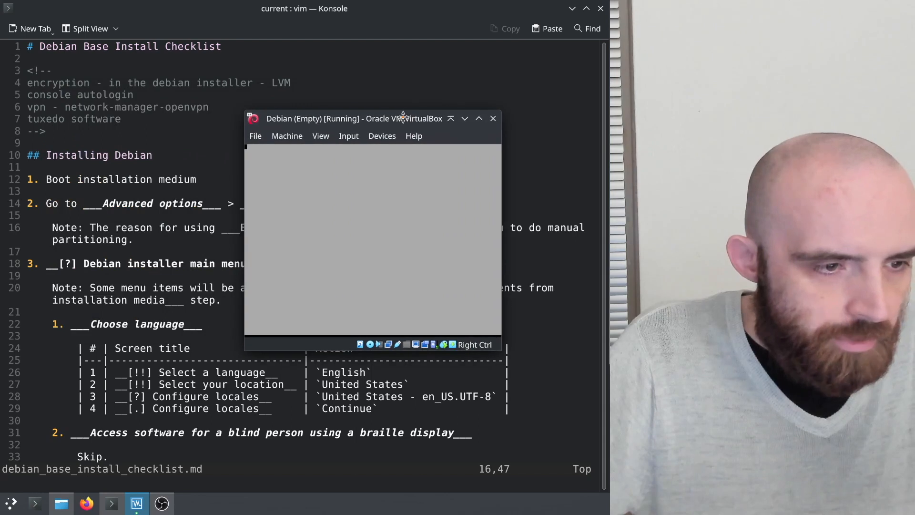
click(307, 138)
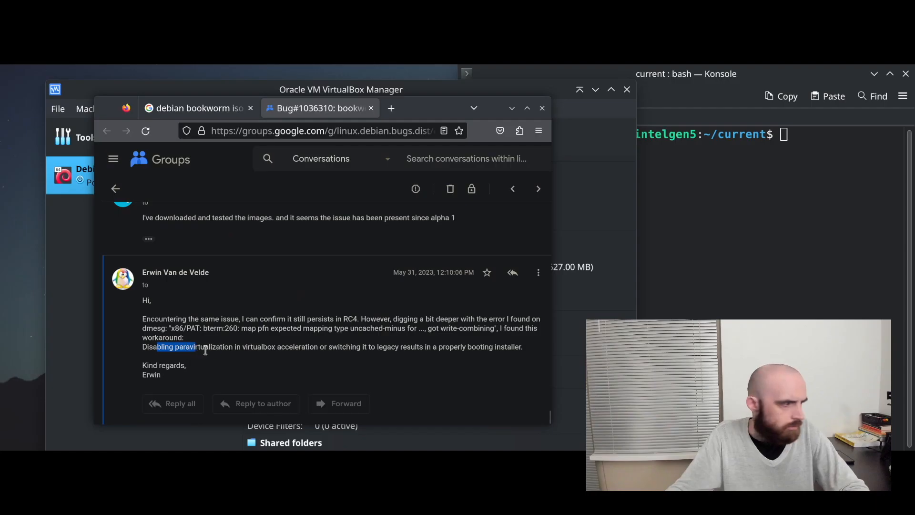
- In Firefox, examine the Debian bug report's last reply for the VirtualBox paravirtualization workaround
drag(206, 350, 254, 348)
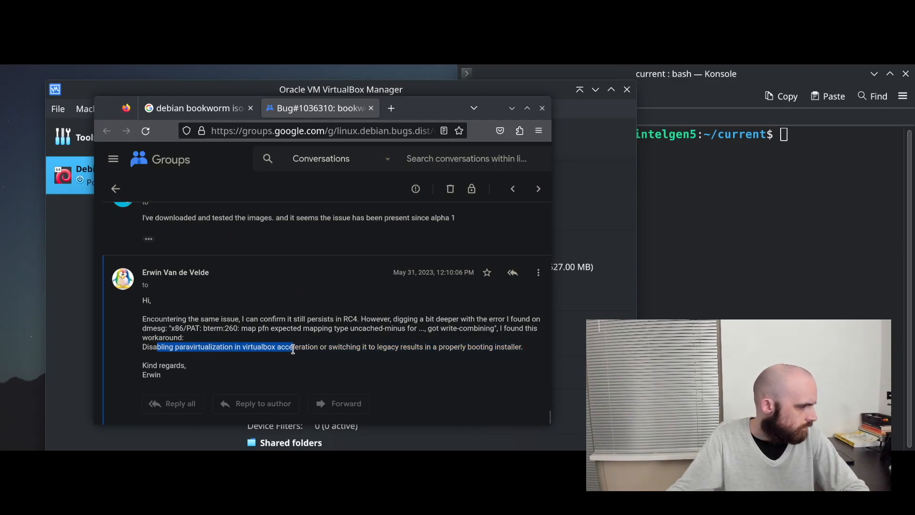
click(201, 349)
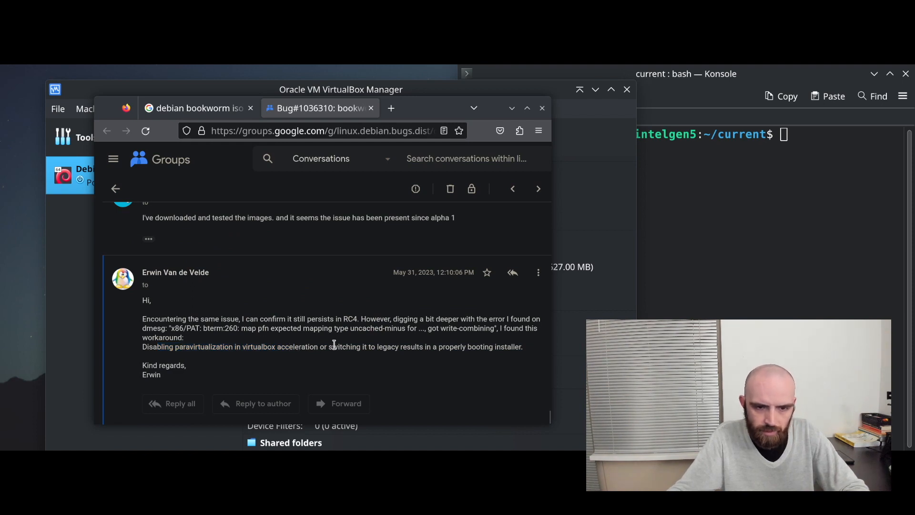
drag(332, 344, 369, 344)
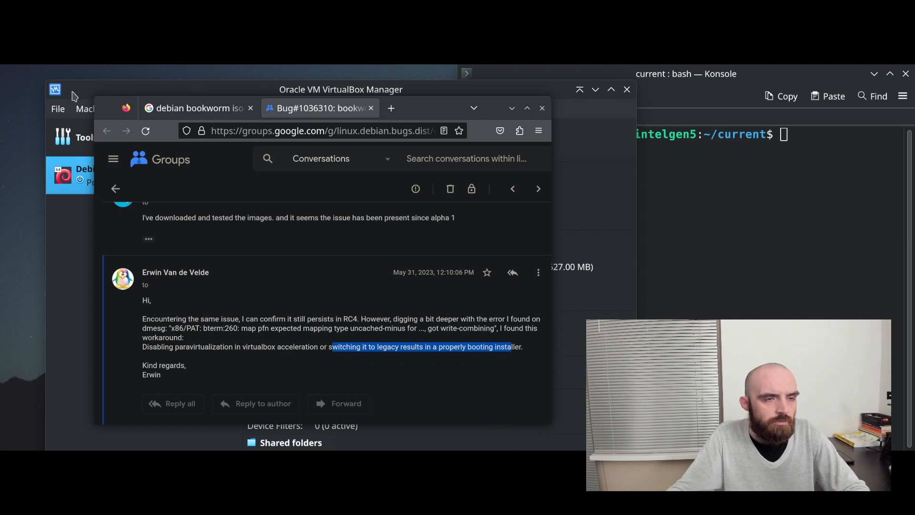
- In VirtualBox Manager, restore the Debian machine's top-level Empty snapshot without creating a snapshot of the current machine state
click(92, 94)
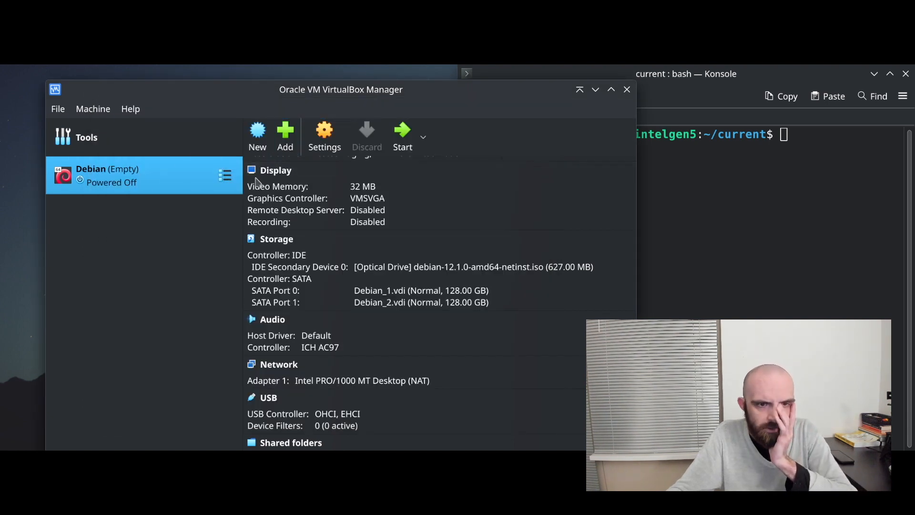
click(225, 175)
click(286, 193)
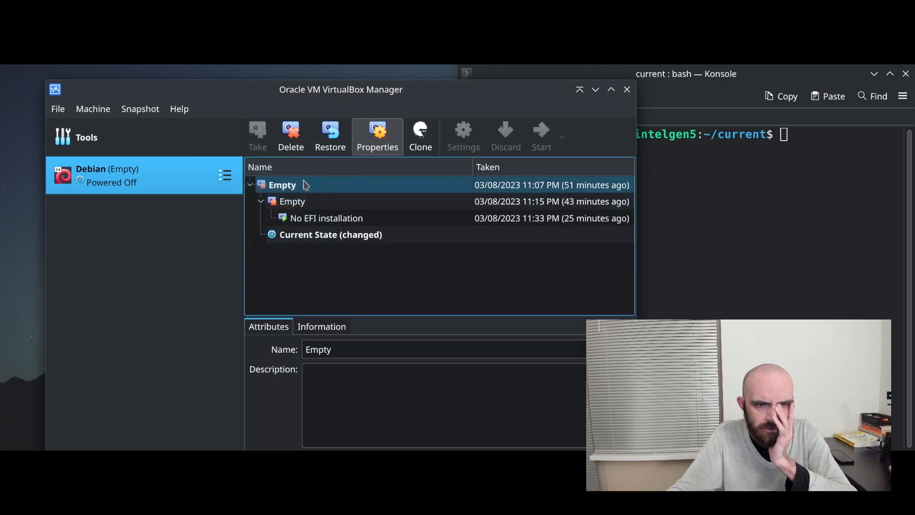
click(329, 136)
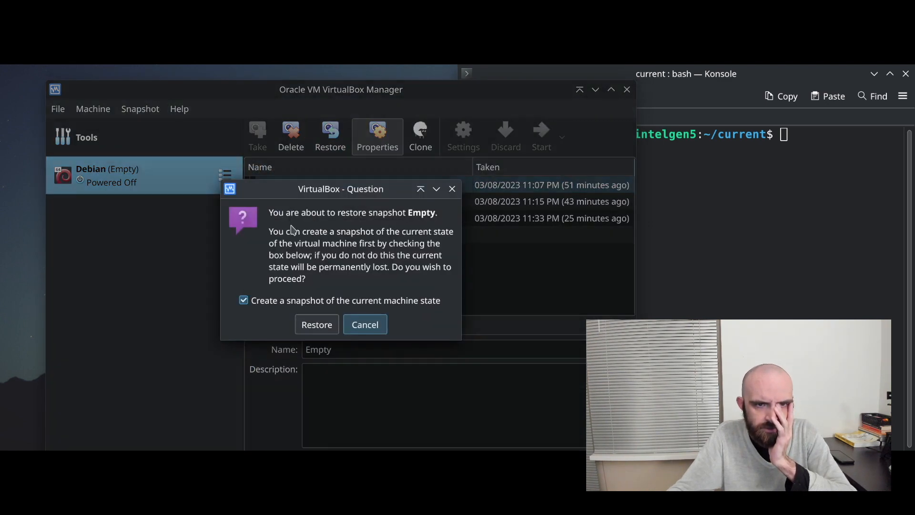
click(320, 328)
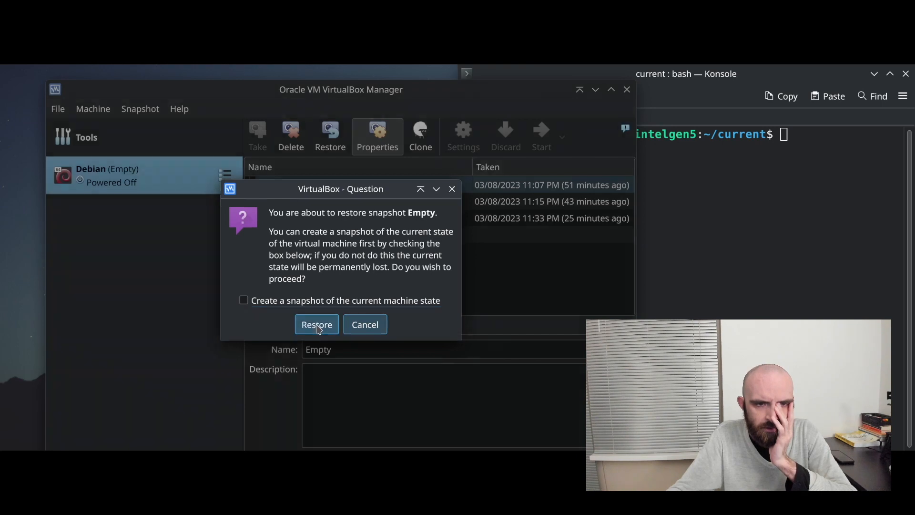
- Set the paravirtualization interface to Legacy in the Debian machine's system acceleration settings and save them
click(464, 138)
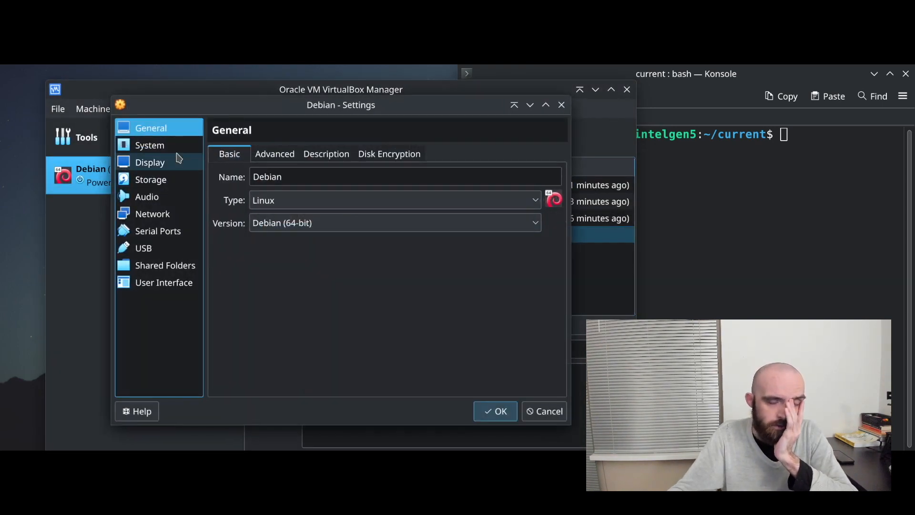
click(171, 151)
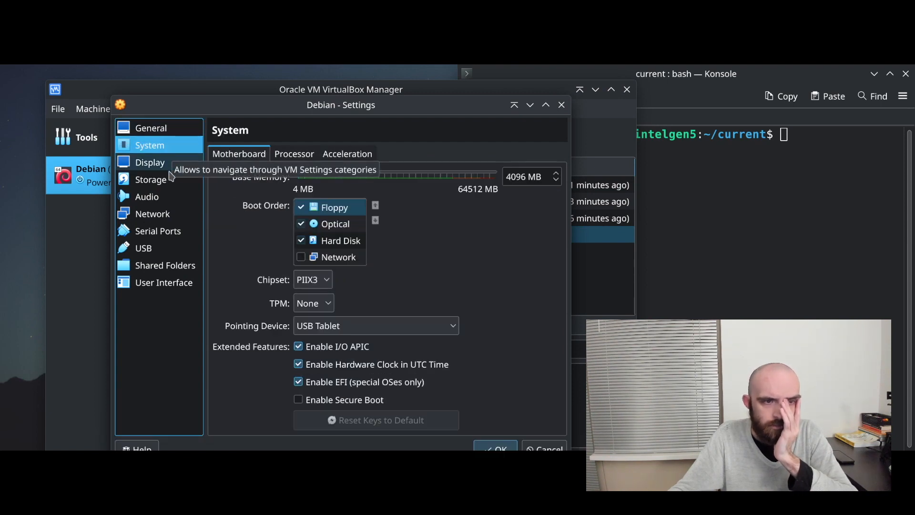
click(295, 154)
click(343, 157)
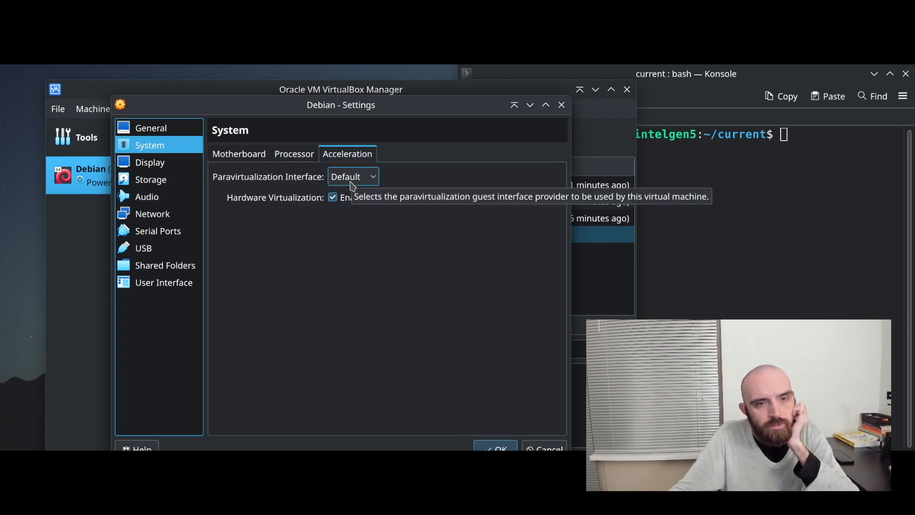
click(367, 177)
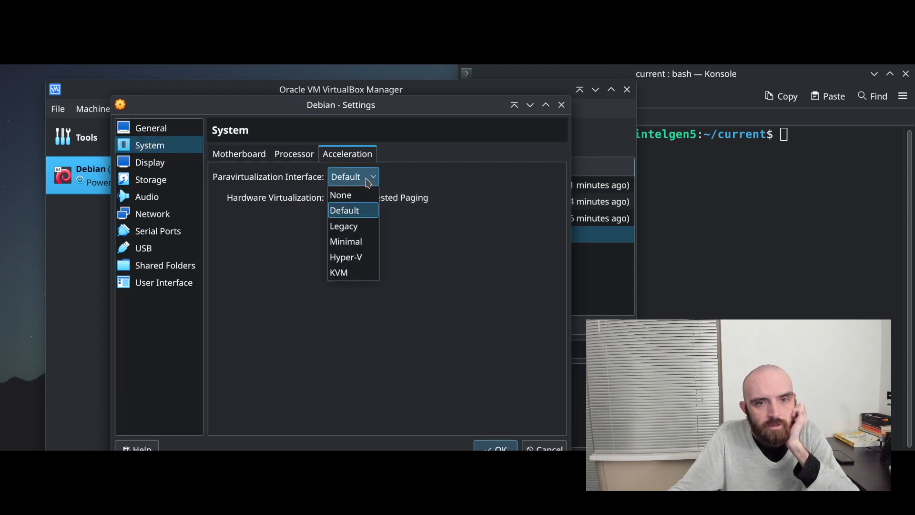
click(344, 226)
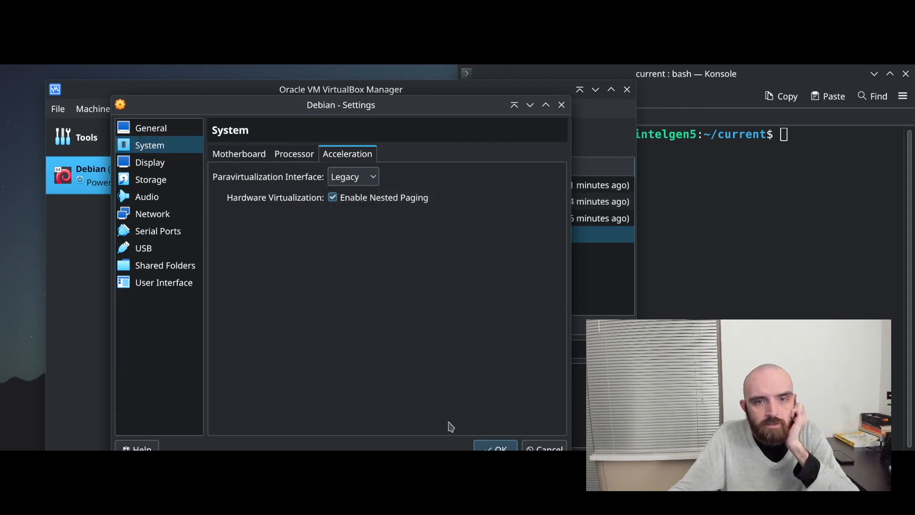
click(506, 449)
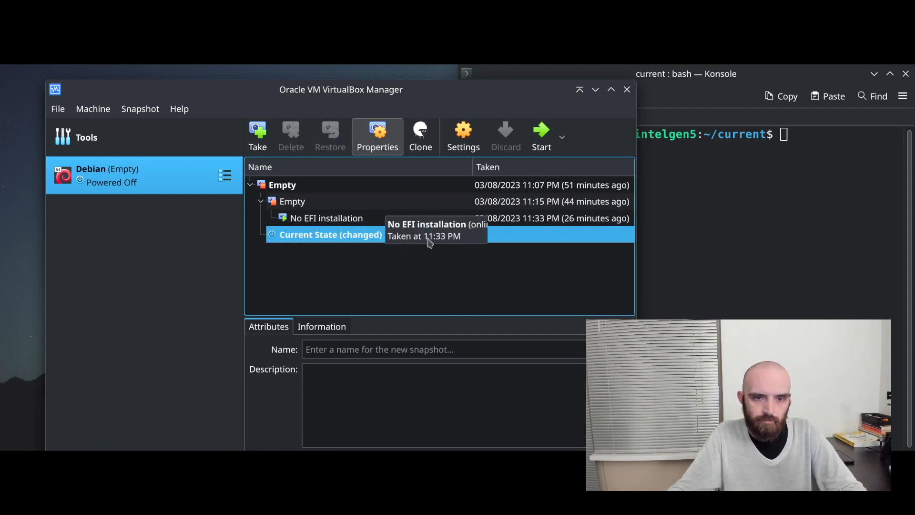
- Take a snapshot of the Debian machine's current state named Empty
click(323, 350)
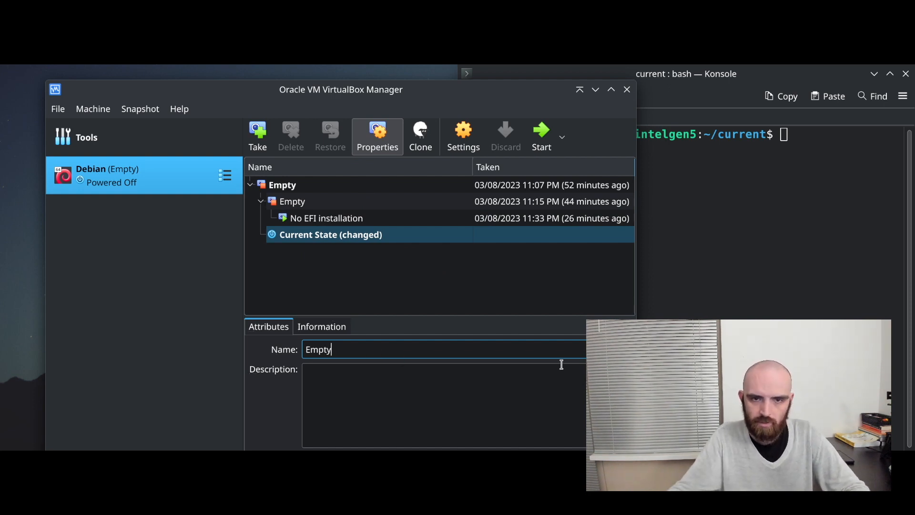
drag(474, 90, 434, 75)
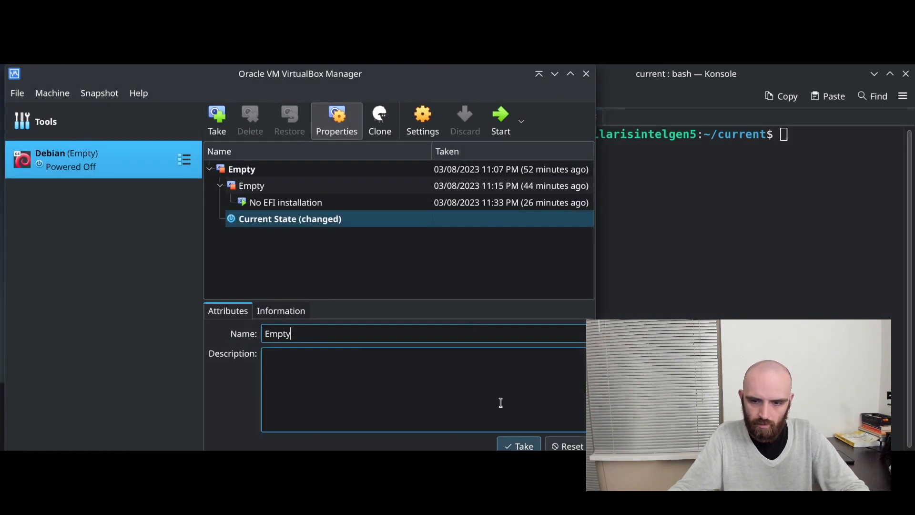
click(513, 447)
click(264, 217)
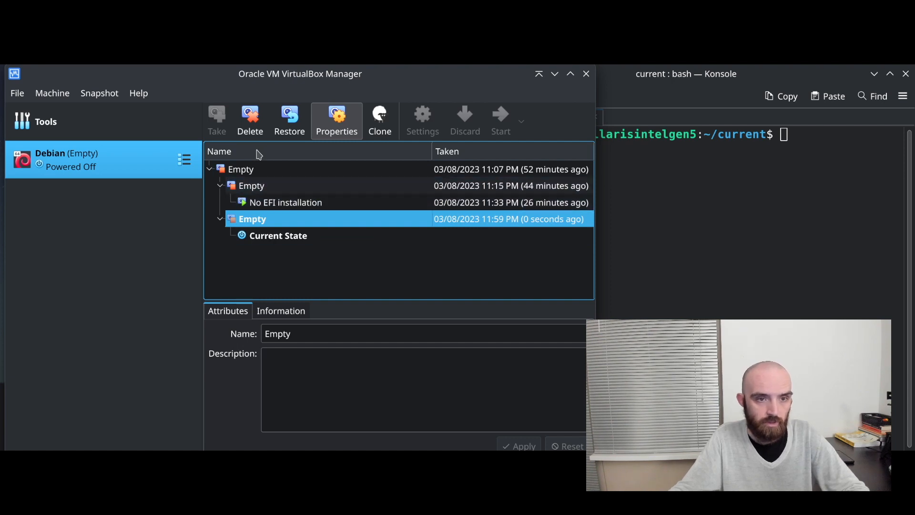
- Attach debian-12.1.0-amd64-netinst.iso to the Debian machine's optical drive and start the machine
click(176, 159)
click(180, 162)
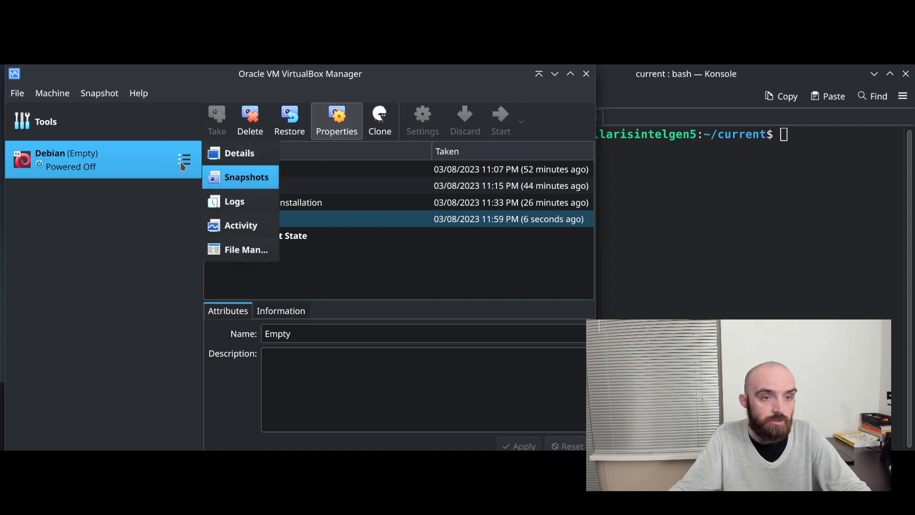
click(243, 151)
click(361, 253)
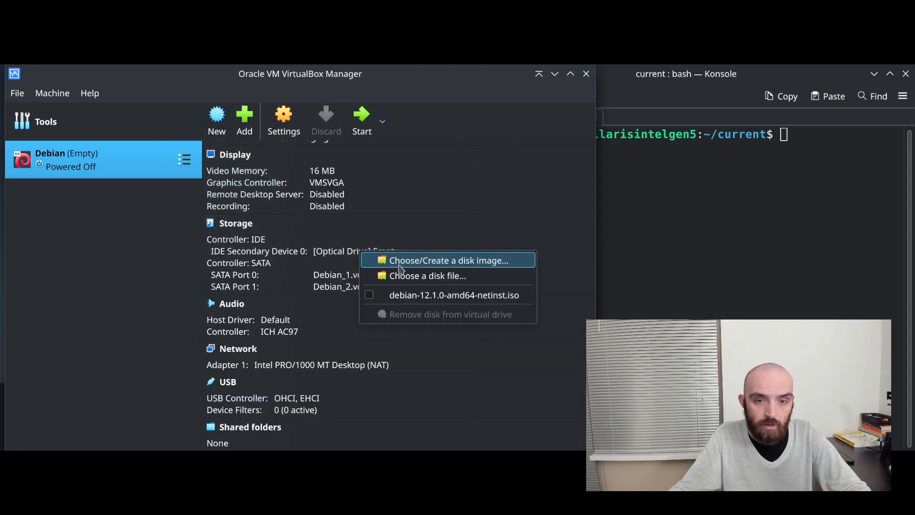
click(395, 297)
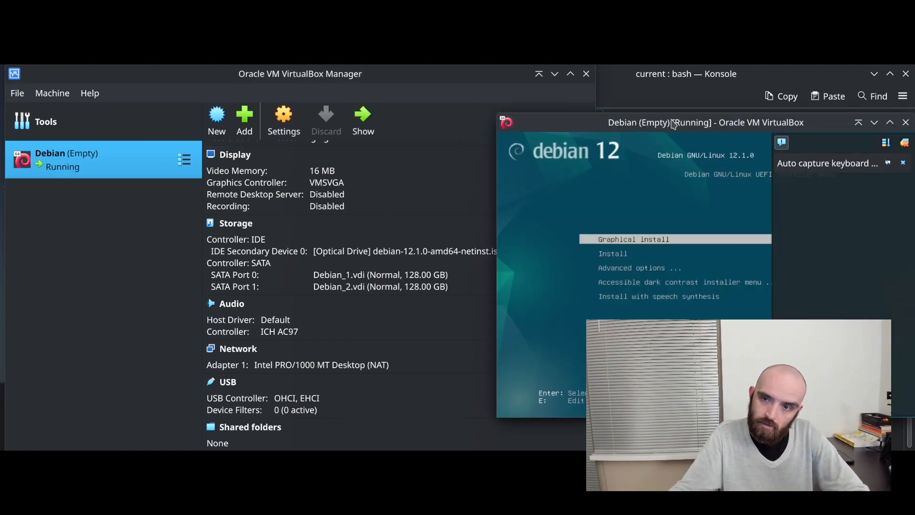
- Test-boot the installer's Expert install from its advanced options and power off the machine without restoring the current snapshot
drag(673, 123, 189, 114)
click(419, 156)
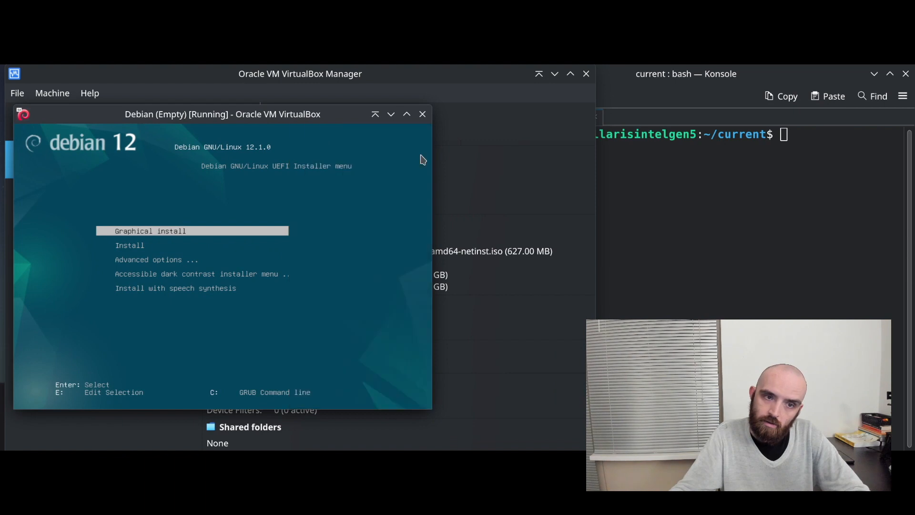
key(Down)
key(Down)
key(Return)
key(Down)
key(Down)
key(Down)
key(Return)
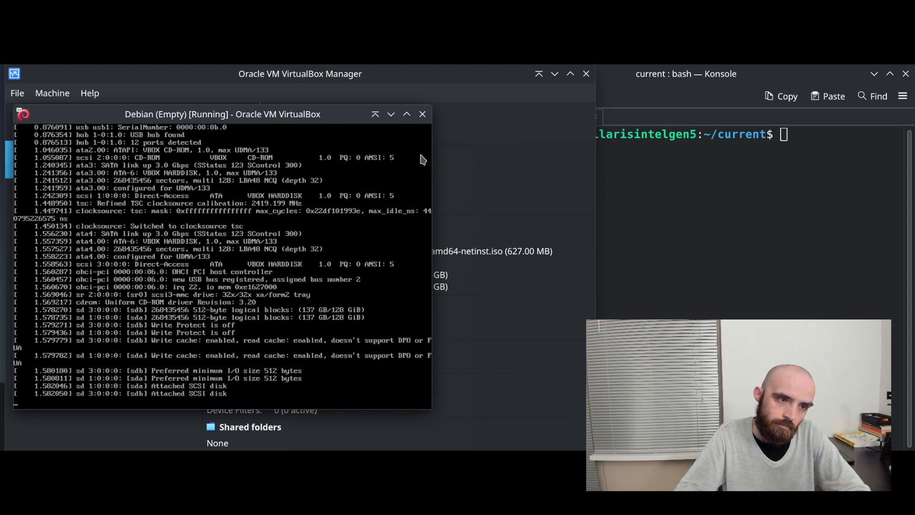
click(423, 114)
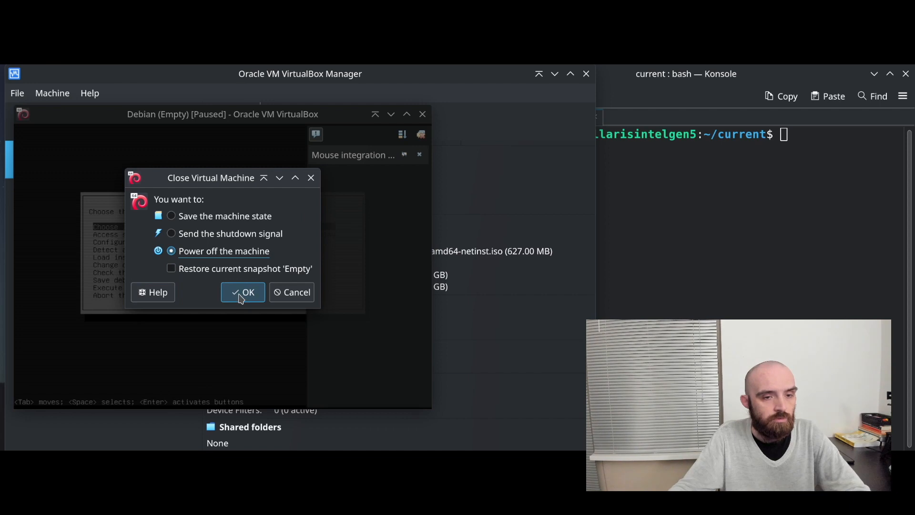
click(241, 294)
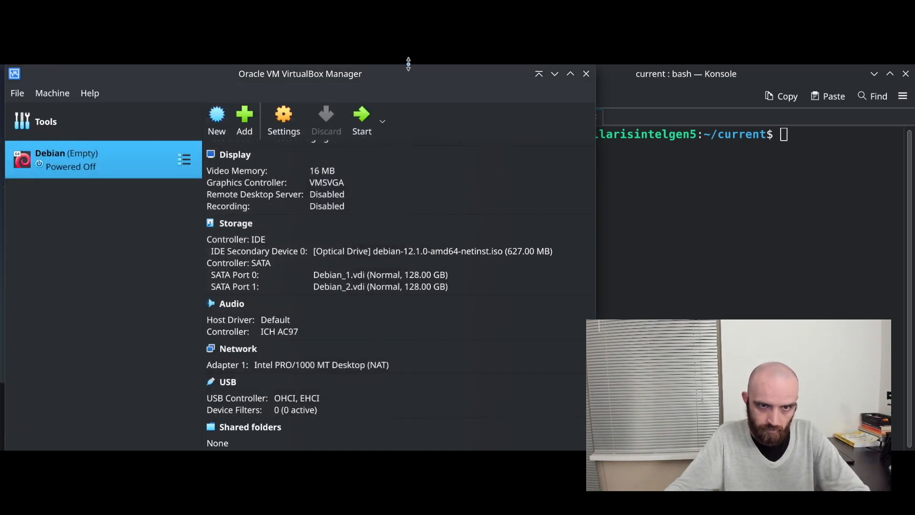
- Delete the Debian machine's No EFI installation snapshot
click(188, 163)
click(243, 176)
click(288, 205)
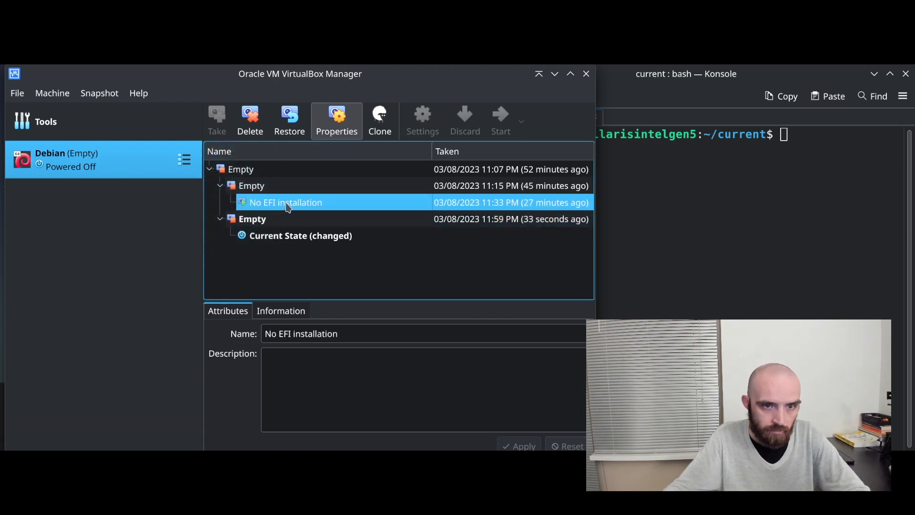
click(250, 125)
click(275, 329)
- Delete the two older Empty snapshots taken at 11:15 PM and 11:07 PM
click(269, 184)
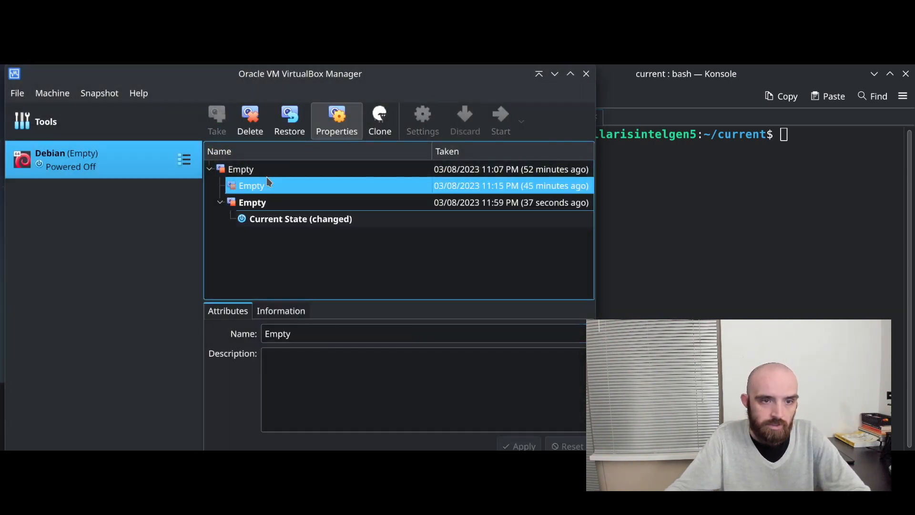
click(249, 125)
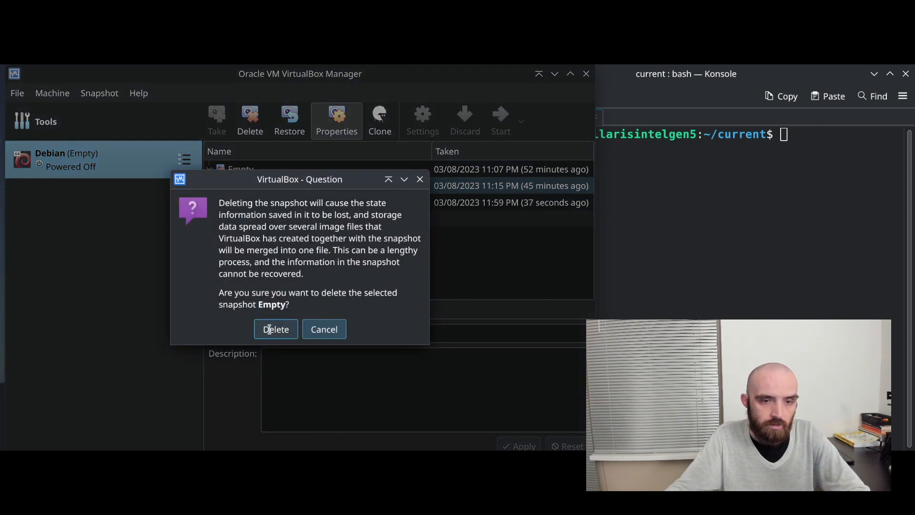
click(270, 329)
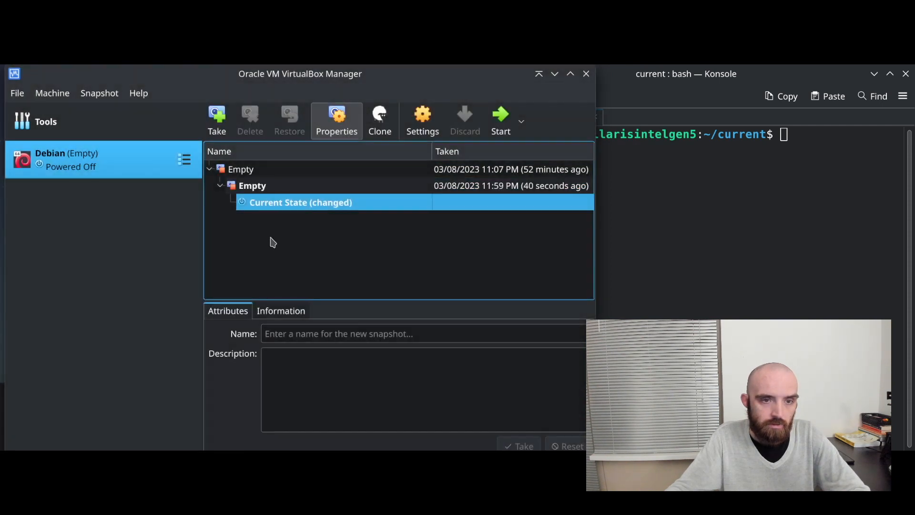
click(257, 170)
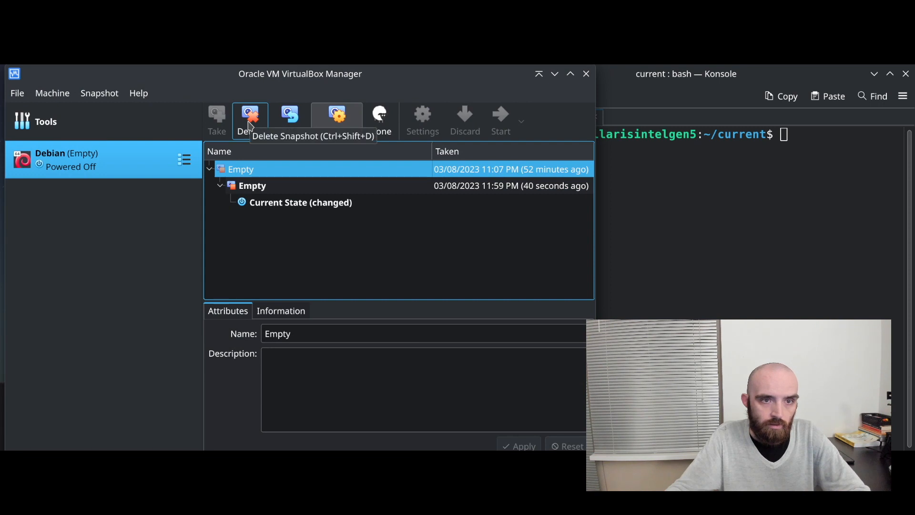
click(251, 125)
click(276, 330)
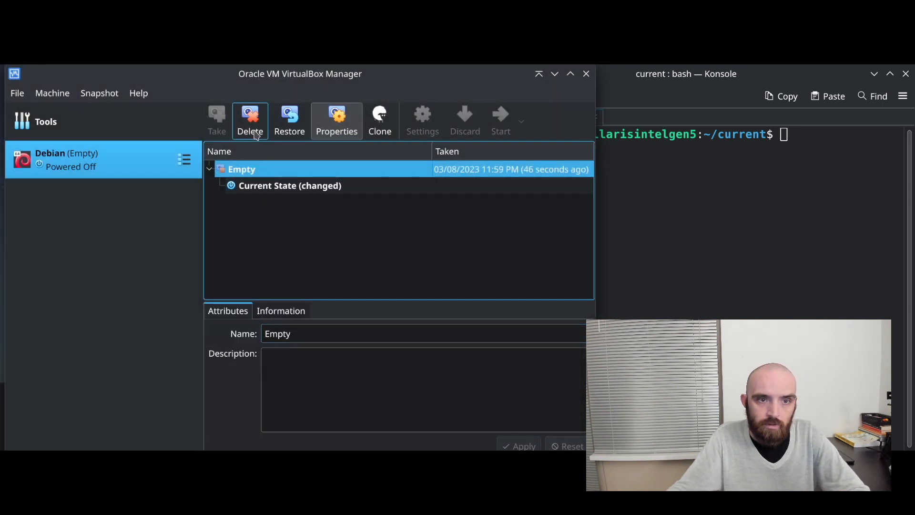
- Restore the remaining Empty snapshot without creating a snapshot of the current machine state
click(292, 125)
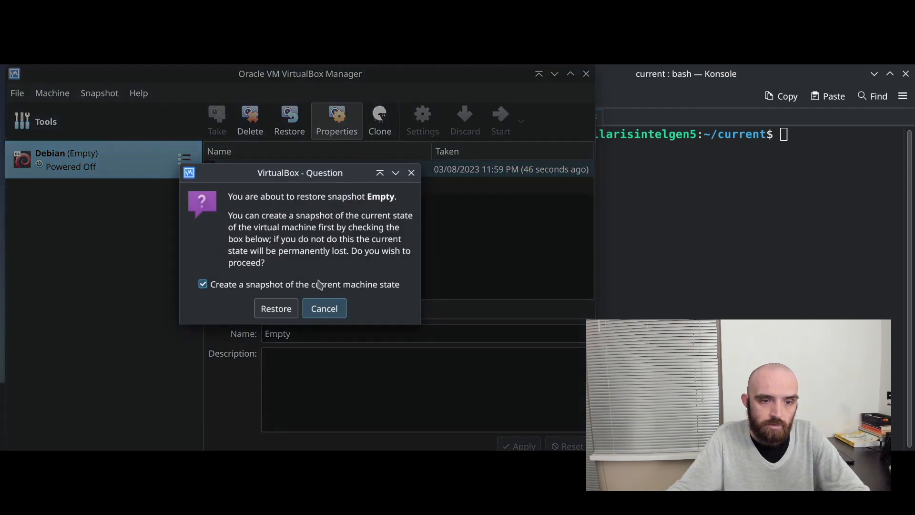
click(278, 309)
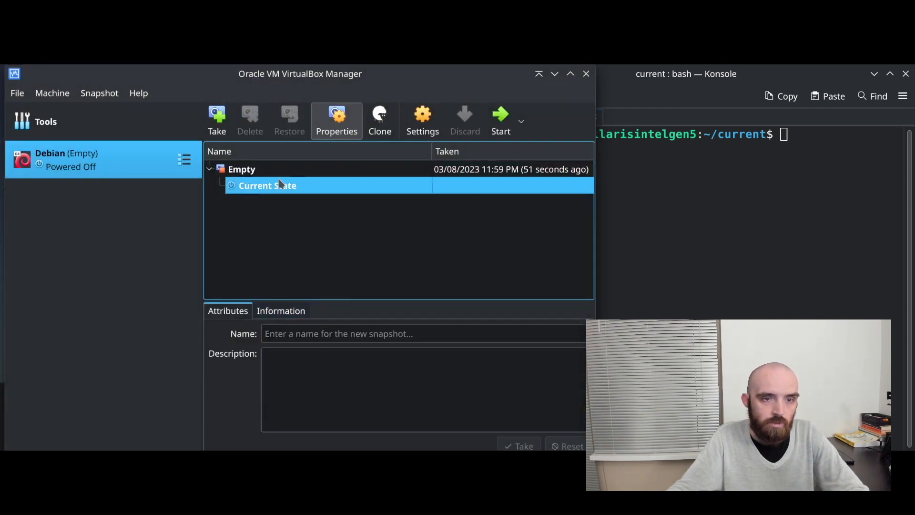
click(265, 175)
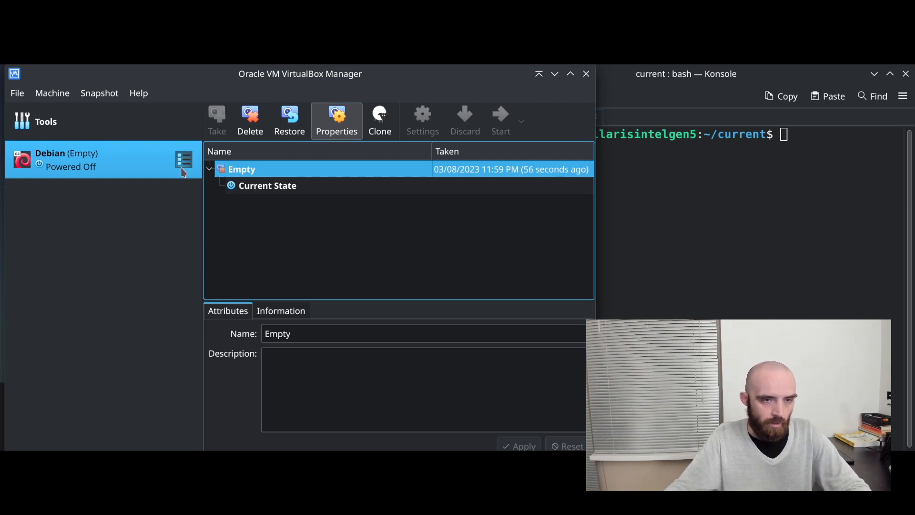
- Insert debian-12.1.0-amd64-netinst.iso into the restored Debian machine's IDE optical drive and power the machine on
click(183, 171)
click(236, 161)
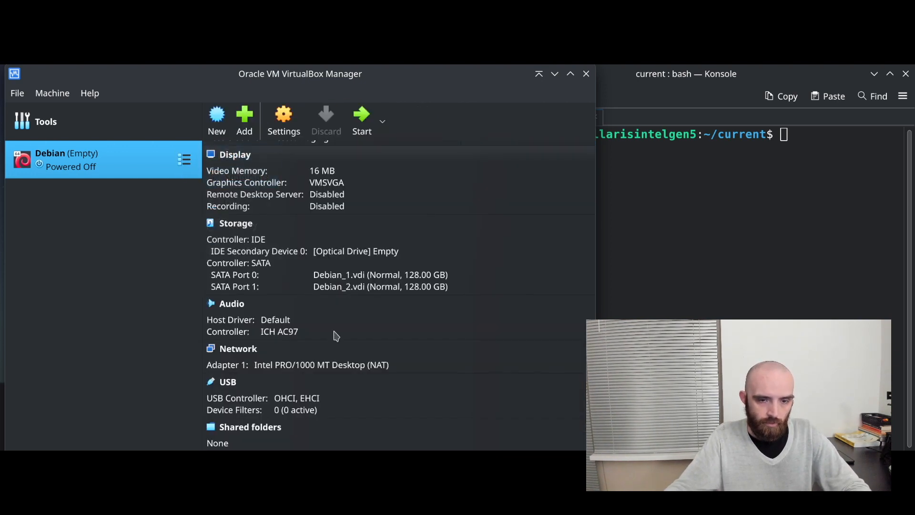
click(359, 255)
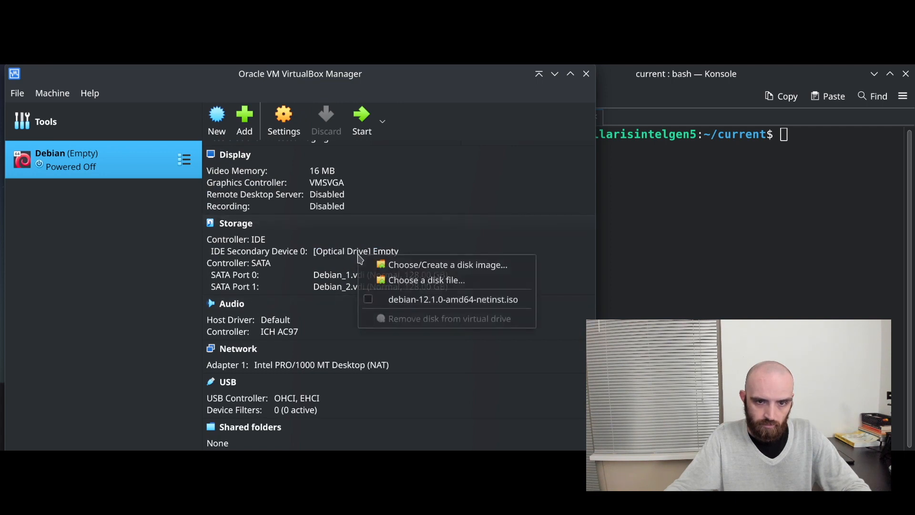
click(380, 301)
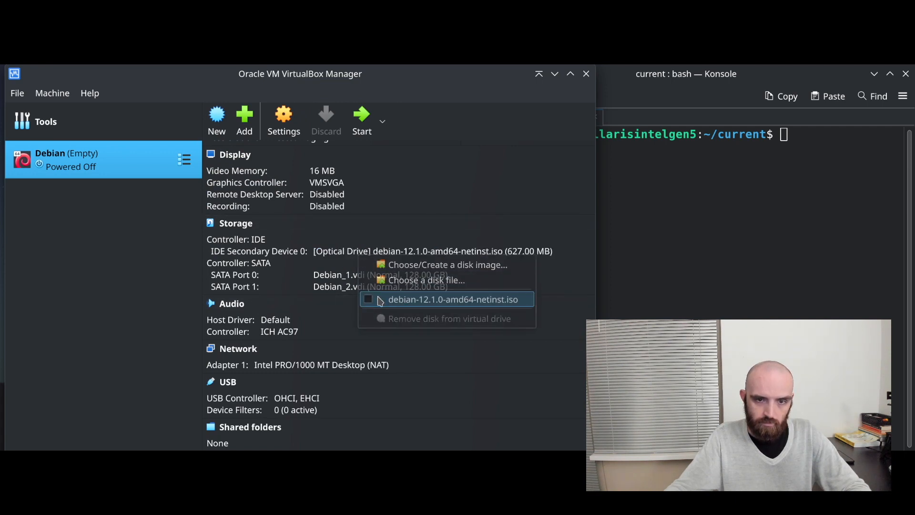
click(361, 122)
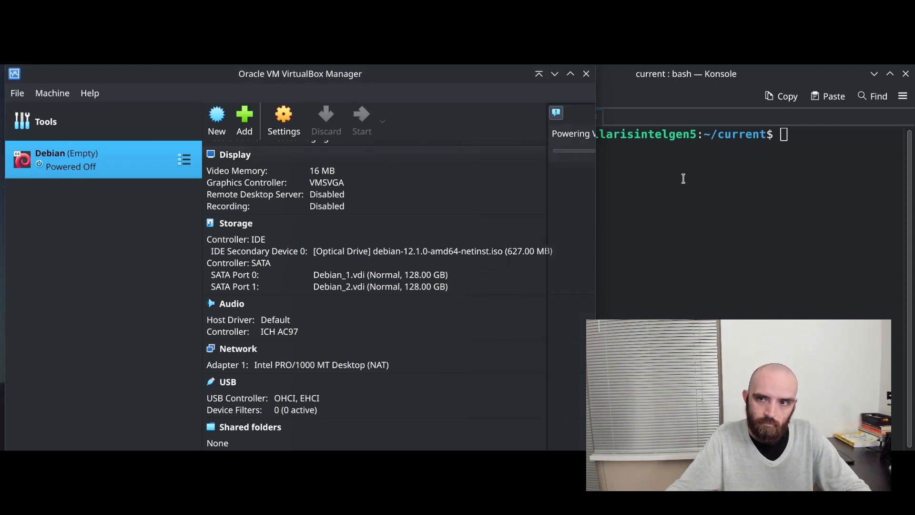
- Show the vim checklist in Konsole and move the virtual machine window clear of it
click(654, 160)
click(496, 118)
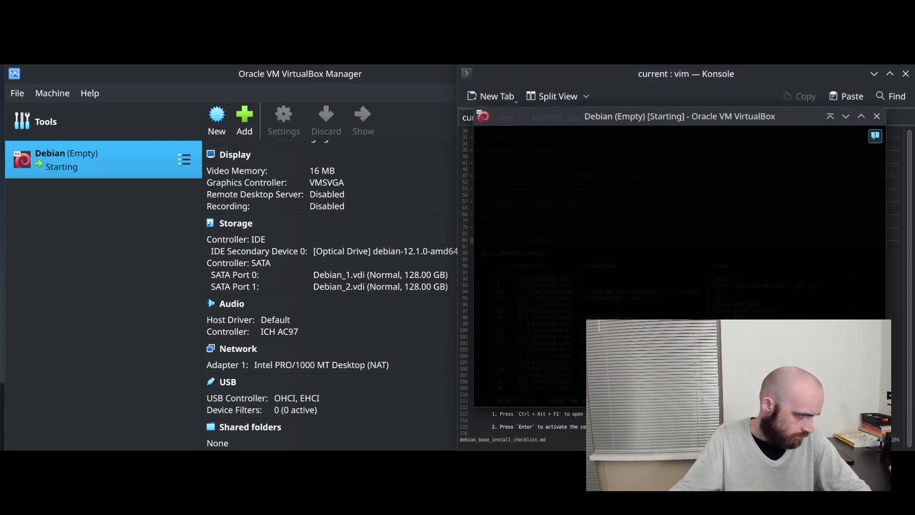
drag(635, 122, 226, 118)
- Unfold all sections of debian_base_install_checklist.md and bring its beginning into view
click(575, 283)
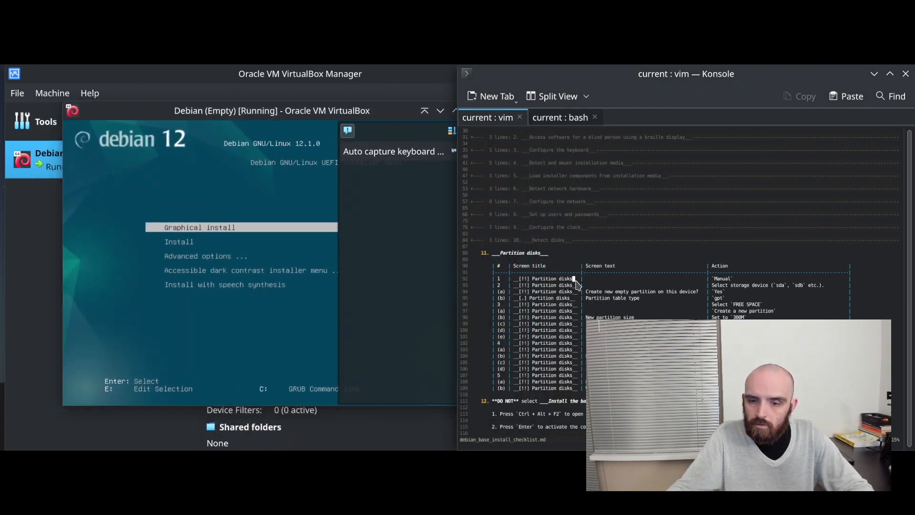
click(553, 273)
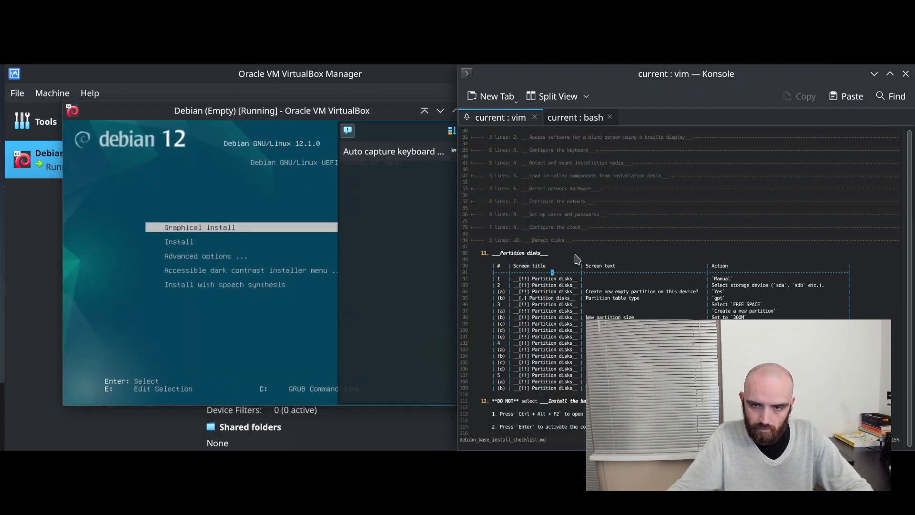
key(z)
key(shift+r)
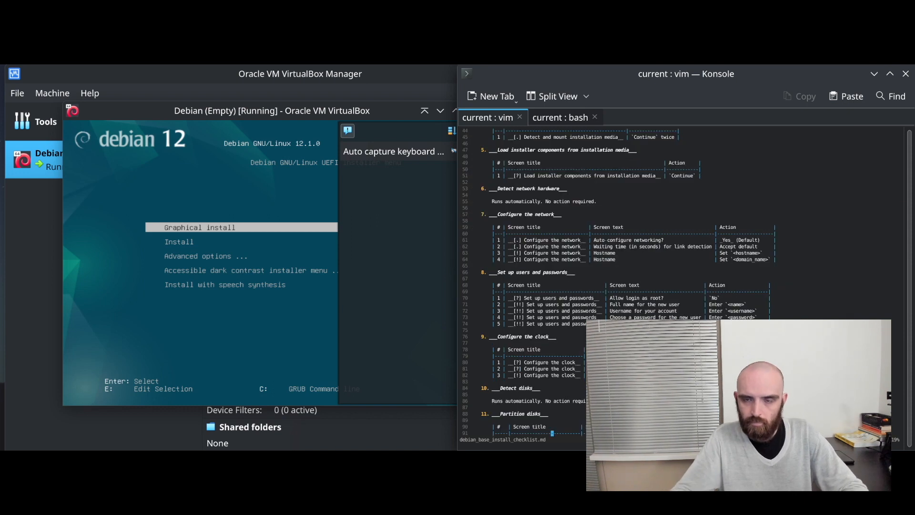
scroll(677, 274, up, 7)
scroll(678, 274, up, 7)
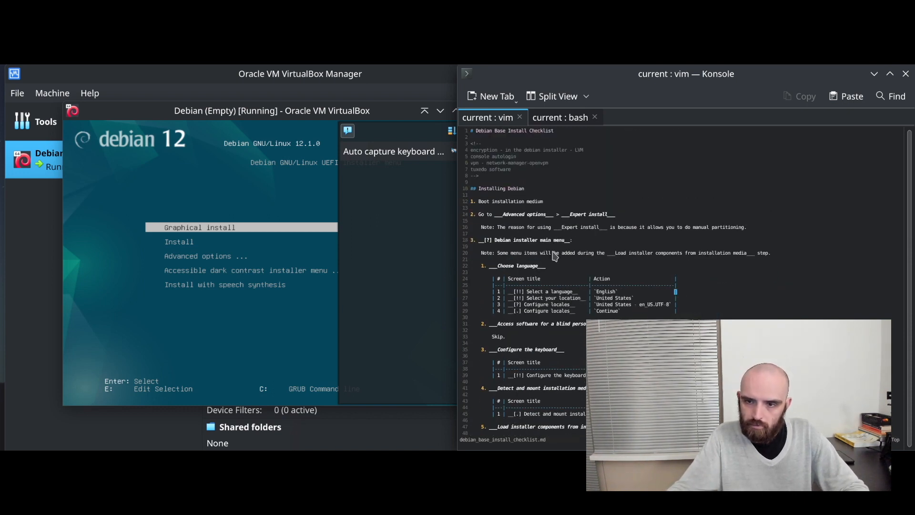
- Place the virtual machine window beside the checklist, launch Expert install from Advanced options, and dismiss the mouse integration notification
mouse_move(271, 117)
mouse_down()
mouse_move(213, 121)
mouse_move(261, 126)
mouse_up()
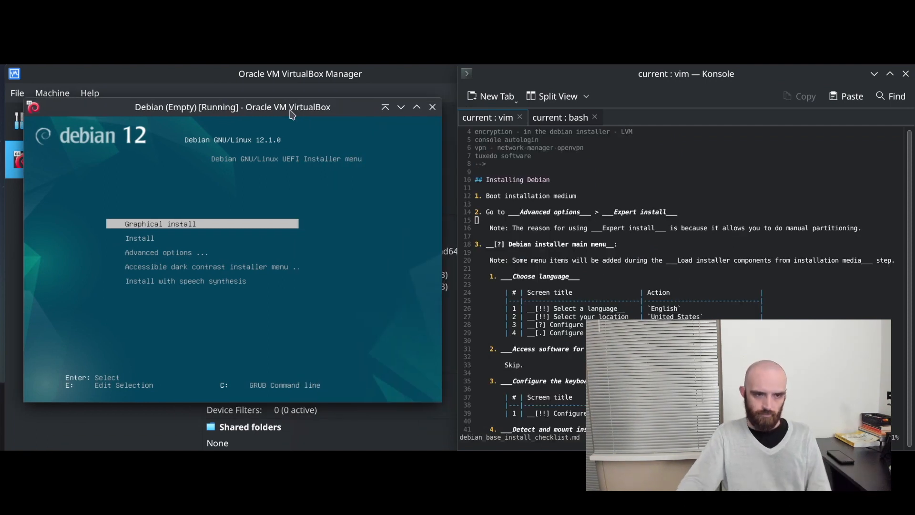
key(Down)
key(Down)
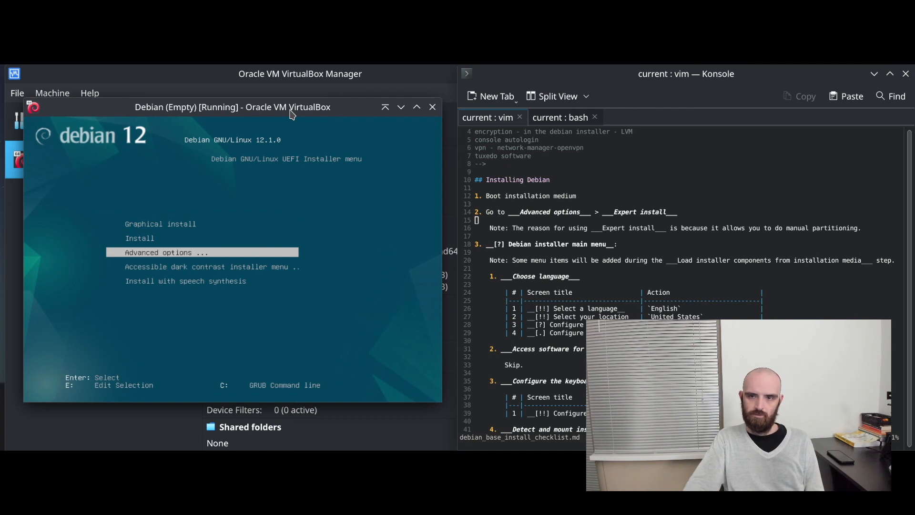
key(Return)
key(Down)
key(Down)
key(Down)
key(Return)
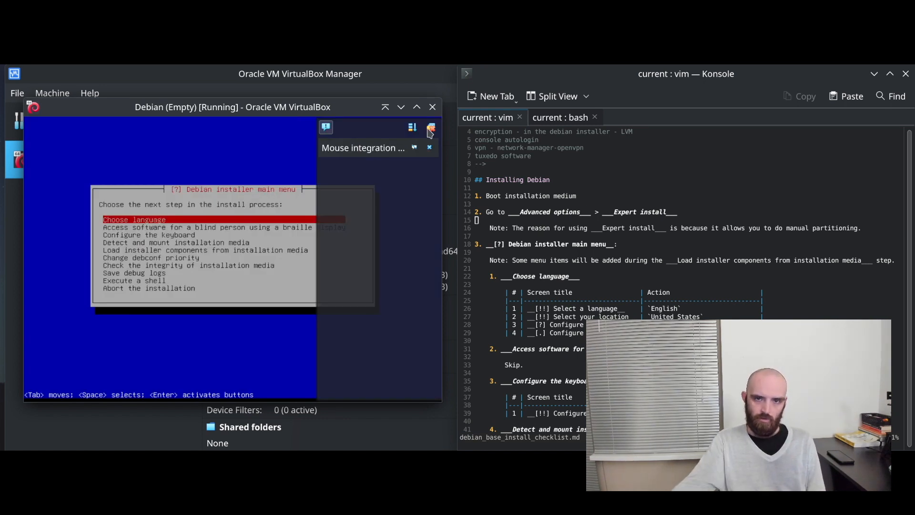
click(429, 147)
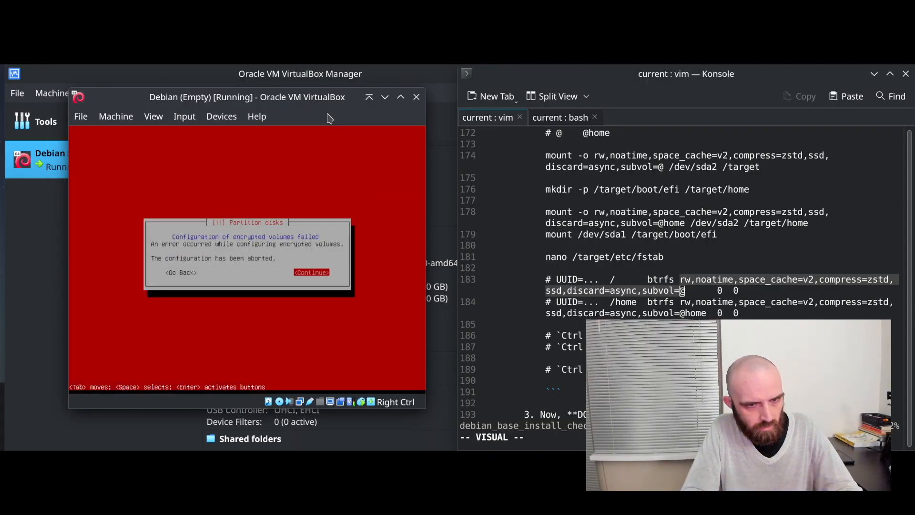
- Continue past the encrypted volumes configuration error to the partition overview
key(Return)
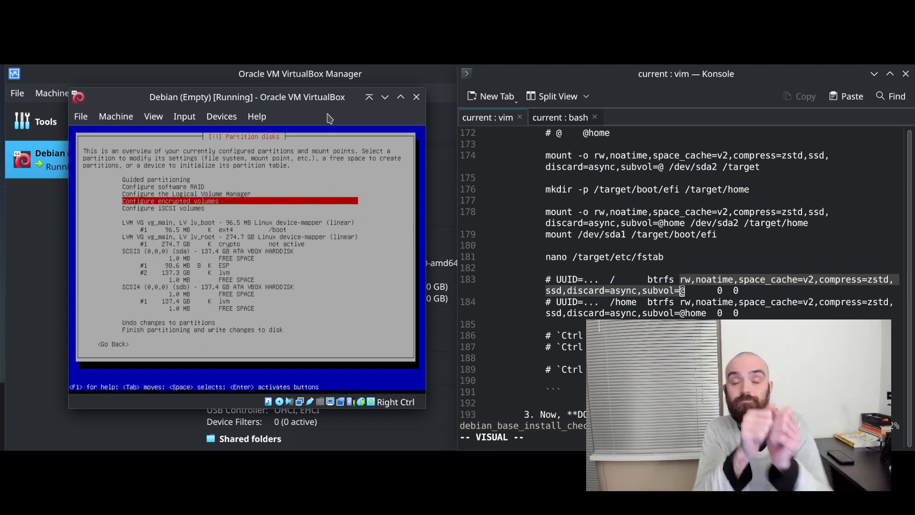